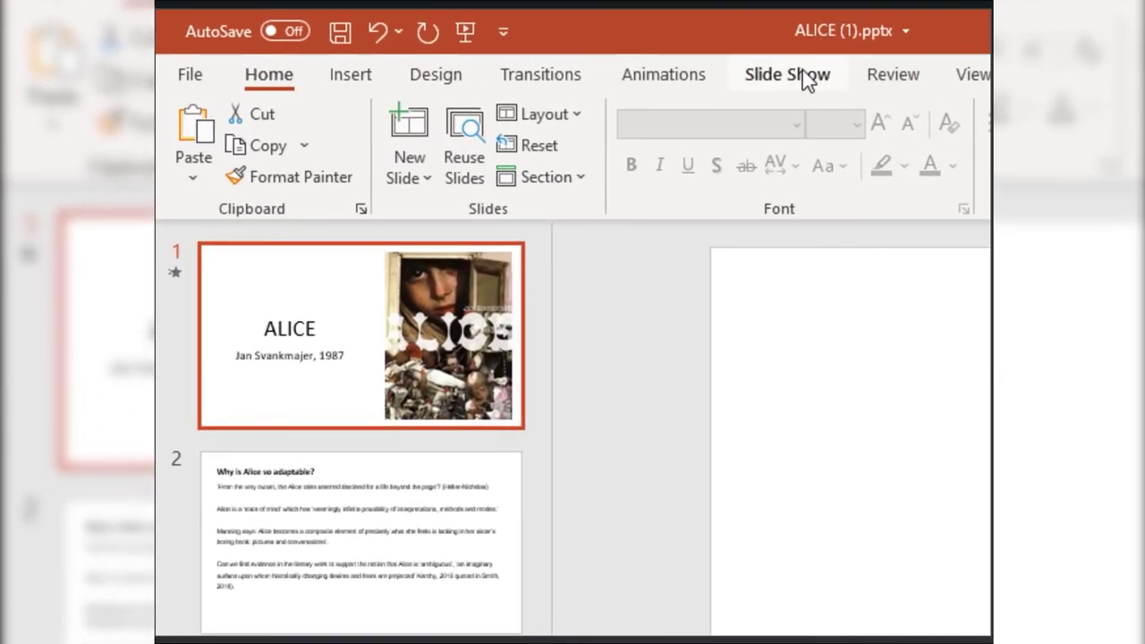
Review the slide show recording commands and the export options for creating a video.
left_click(802, 75)
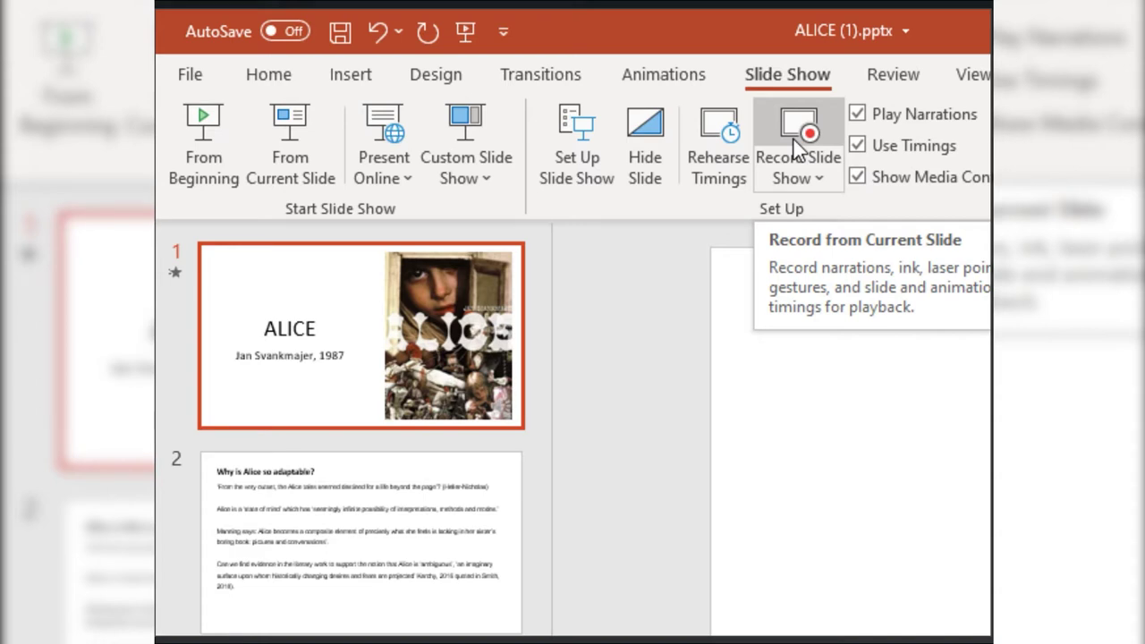
left_click(188, 77)
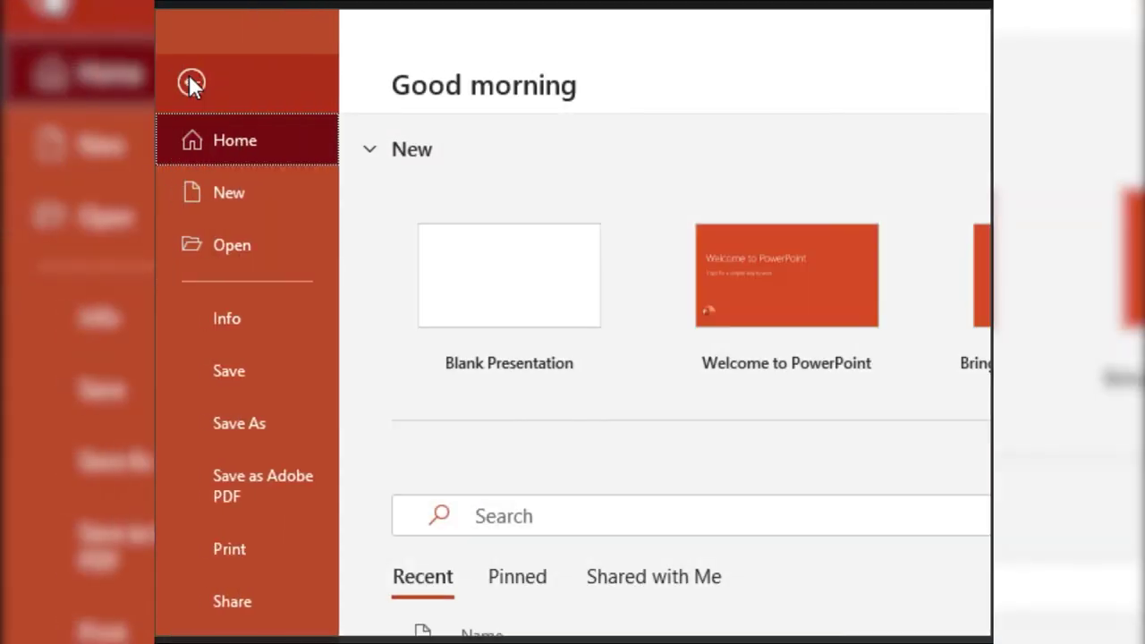
left_click(225, 600)
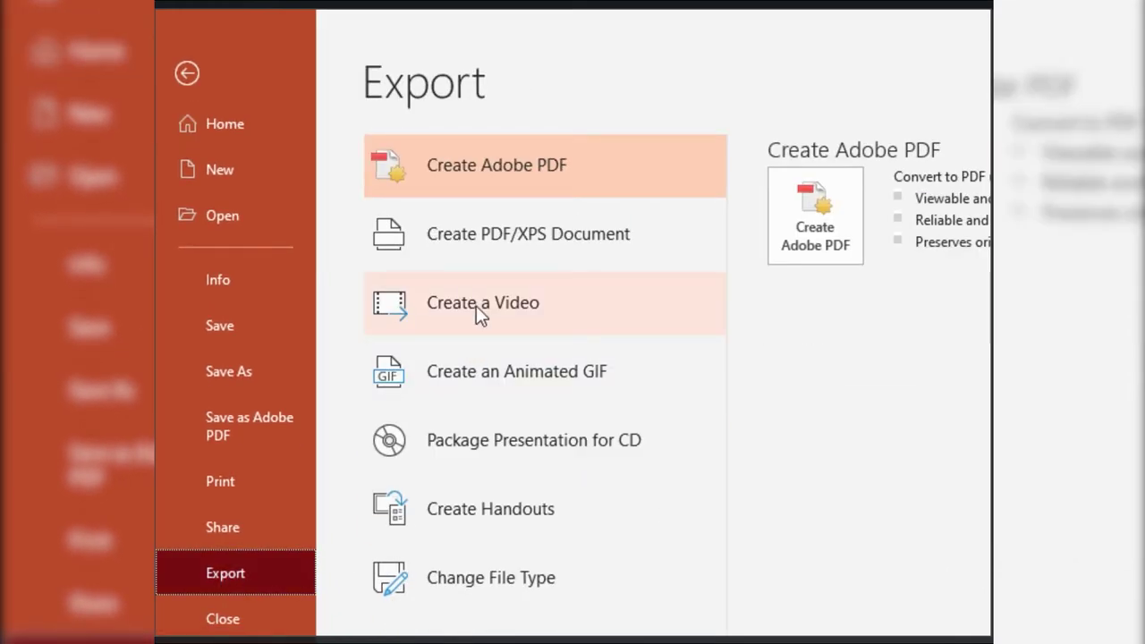
left_click(187, 72)
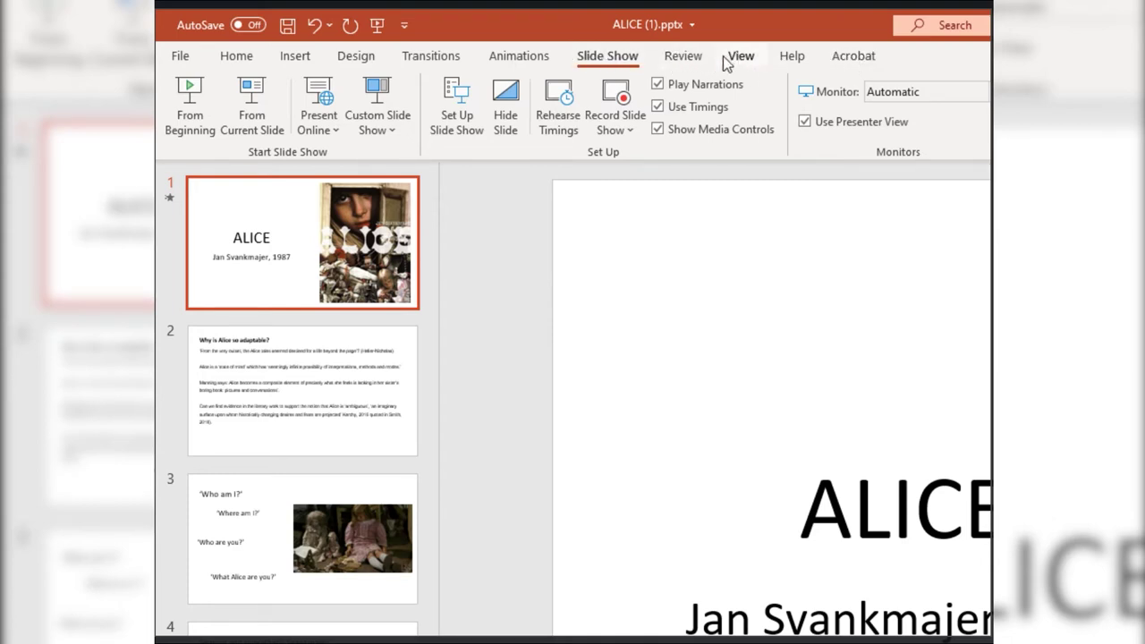
Customize the ribbon's main tabs to include Recording.
right_click(621, 58)
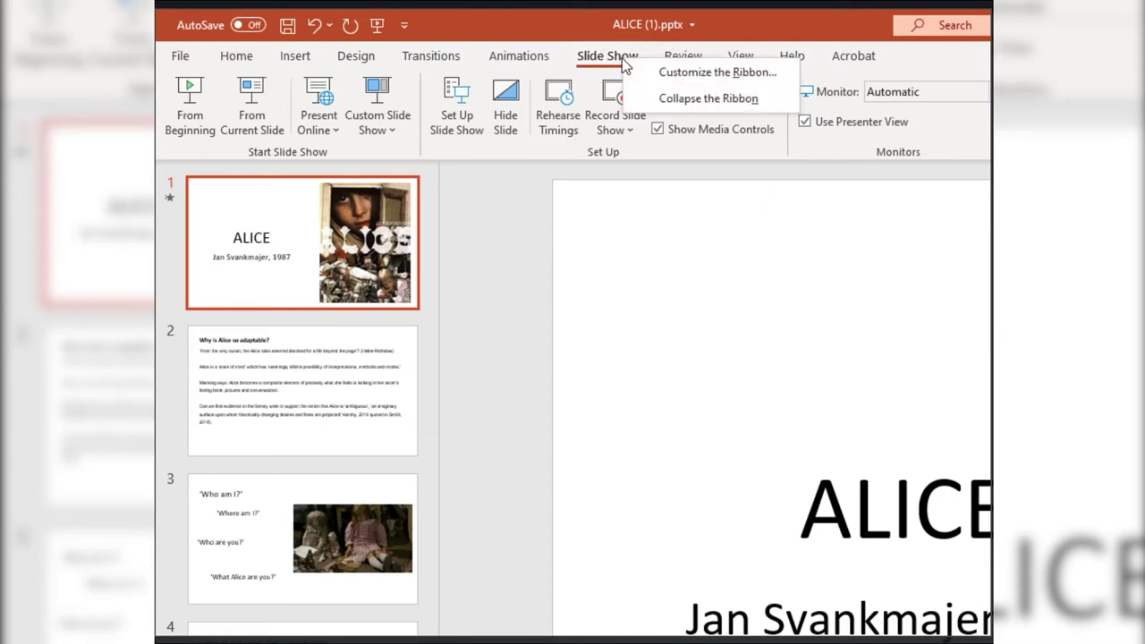
left_click(698, 75)
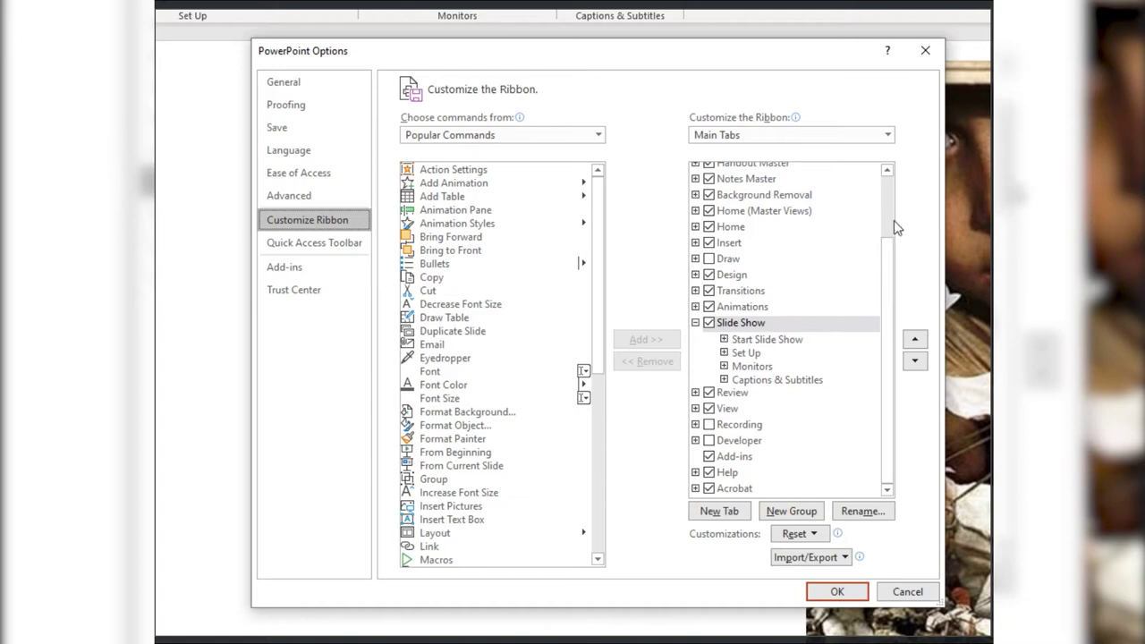
scroll(892, 219, "up", 3)
left_click_drag(888, 208, 892, 299)
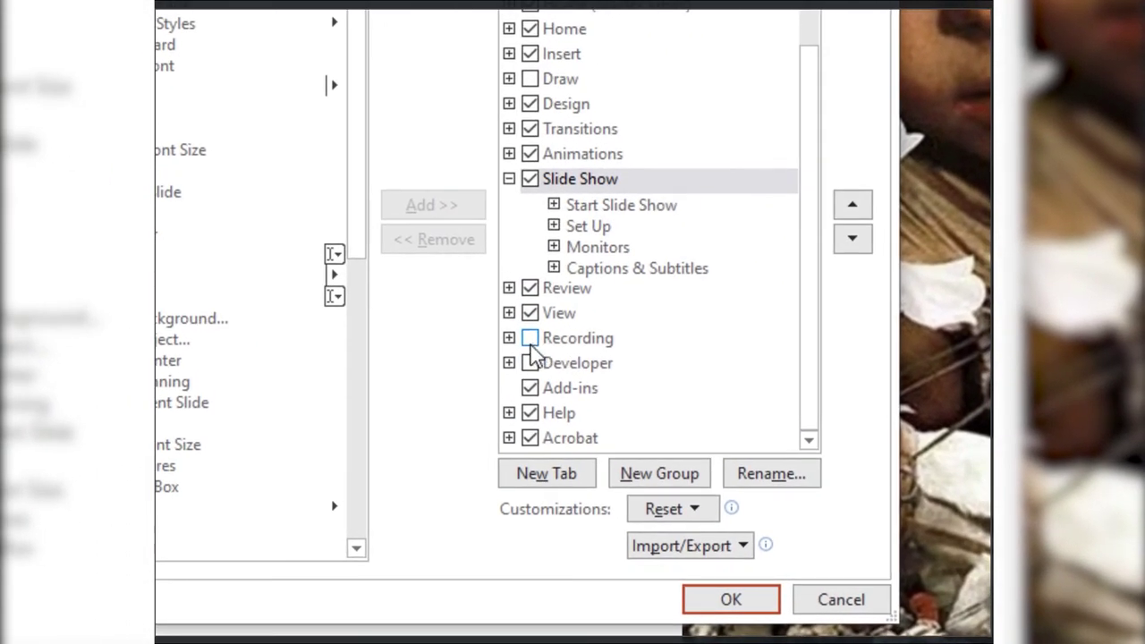
left_click(529, 340)
left_click(731, 601)
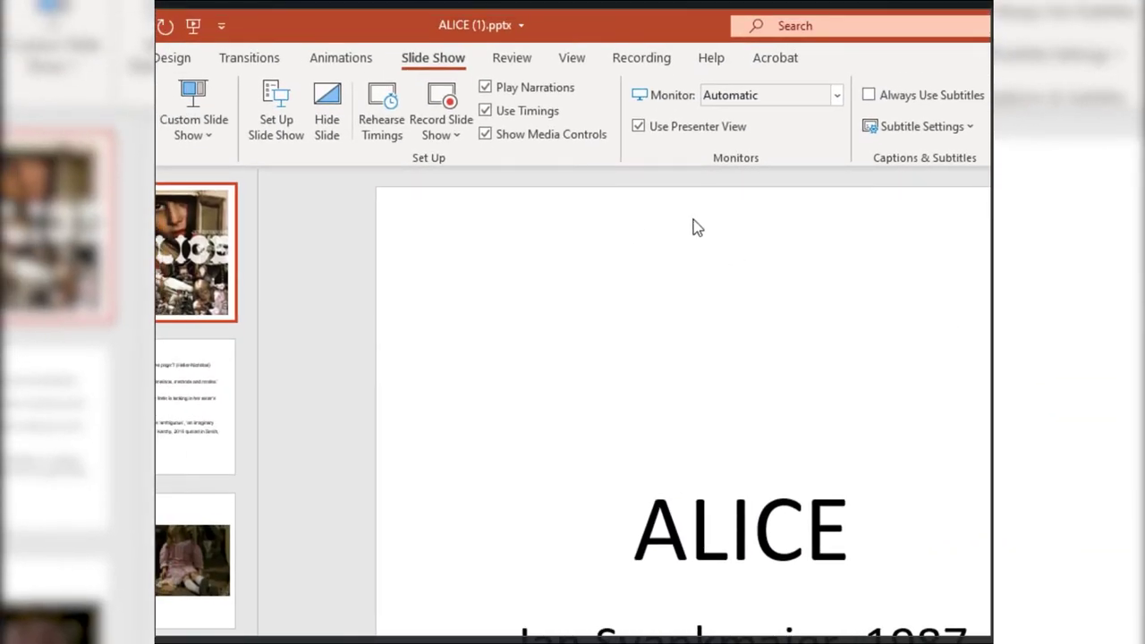
Compare the commands offered under Recording with those under Slide Show.
left_click(648, 60)
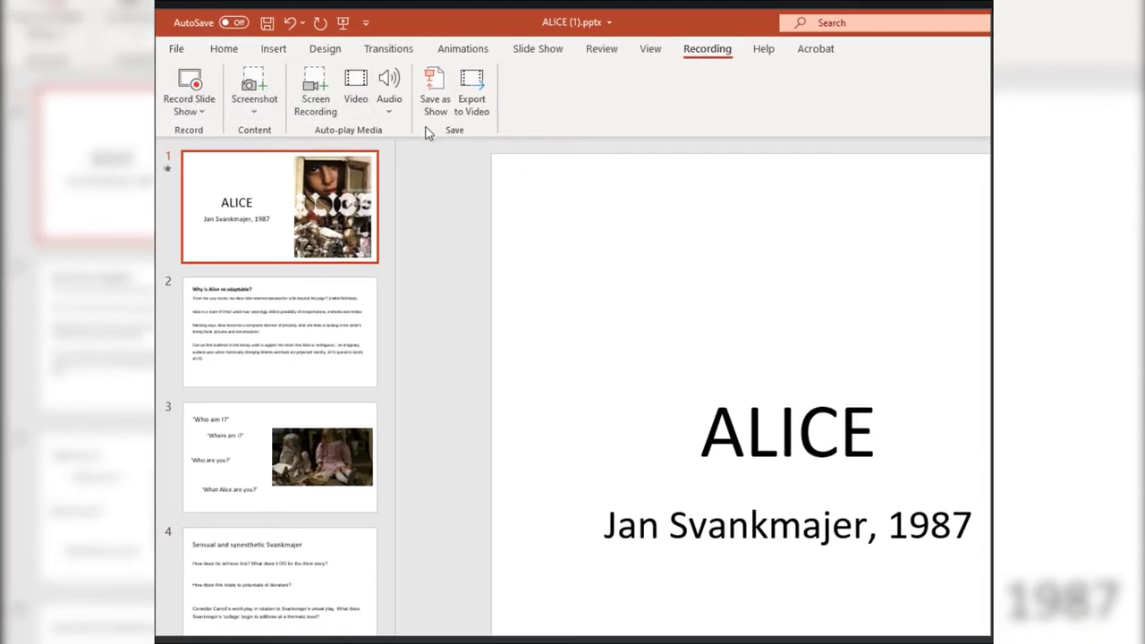
left_click(551, 58)
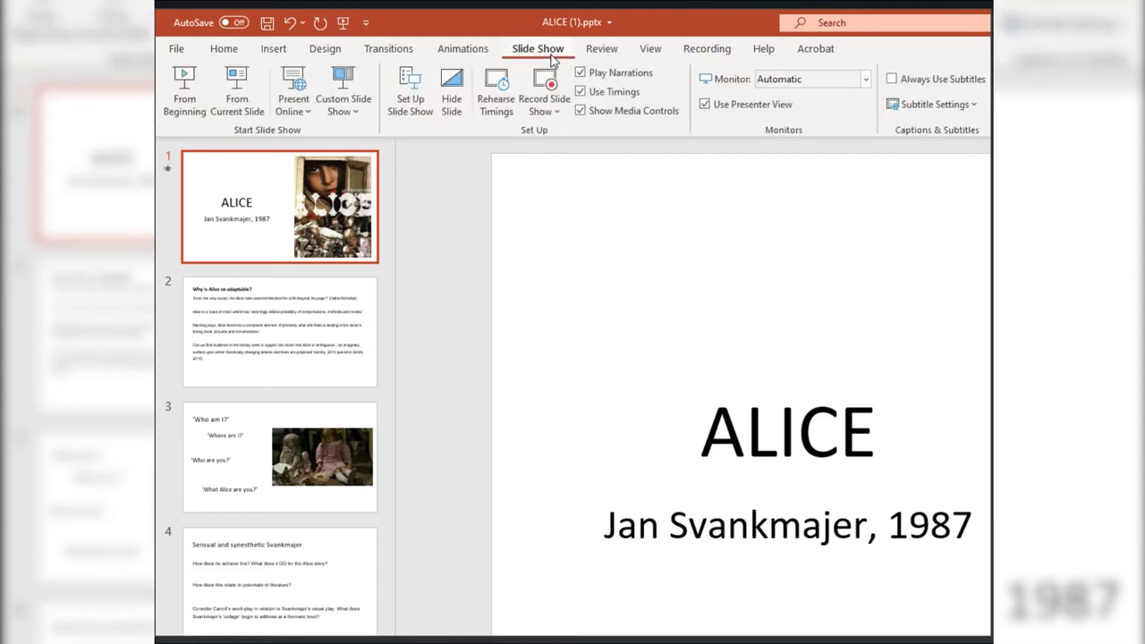
left_click(709, 50)
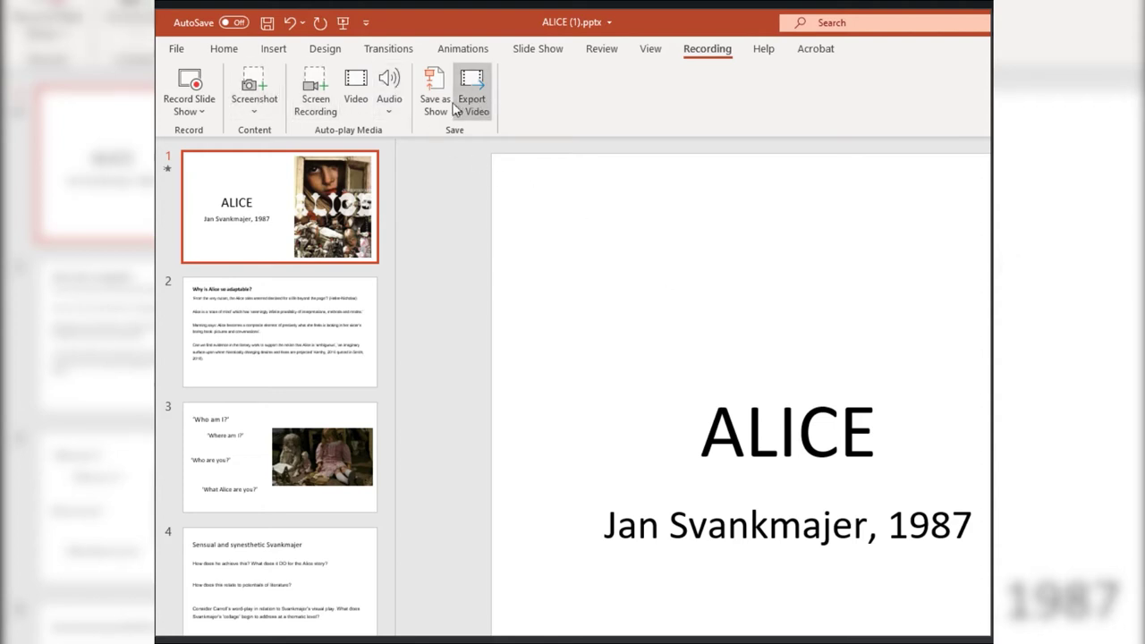
left_click(537, 49)
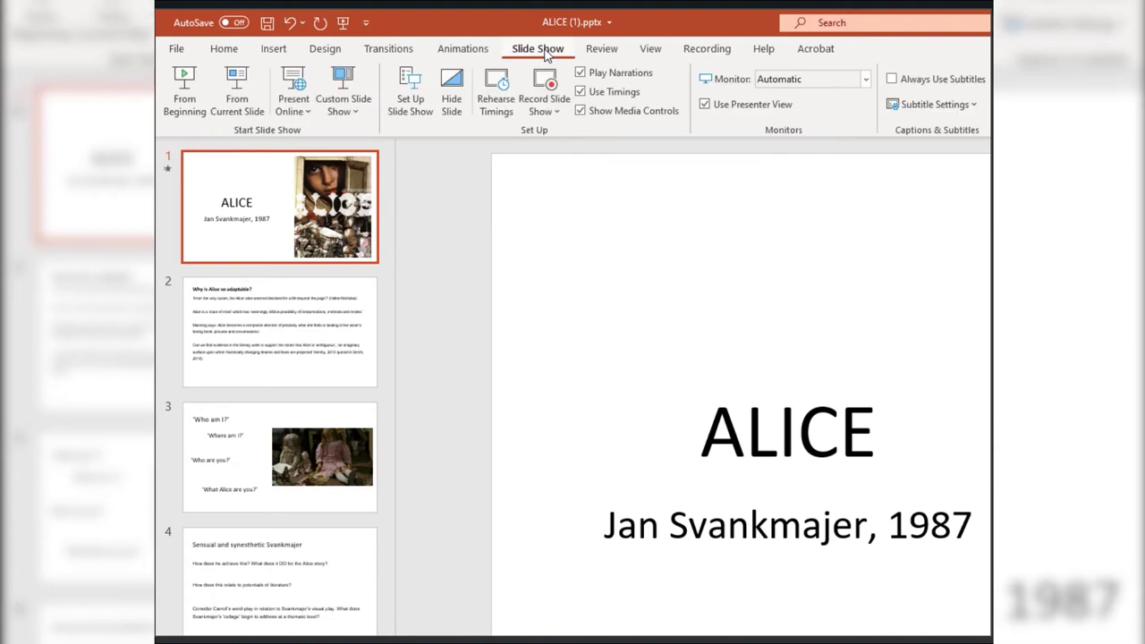
Open the slide show recording window on the title slide and toggle the speaker notes off and on.
left_click(709, 50)
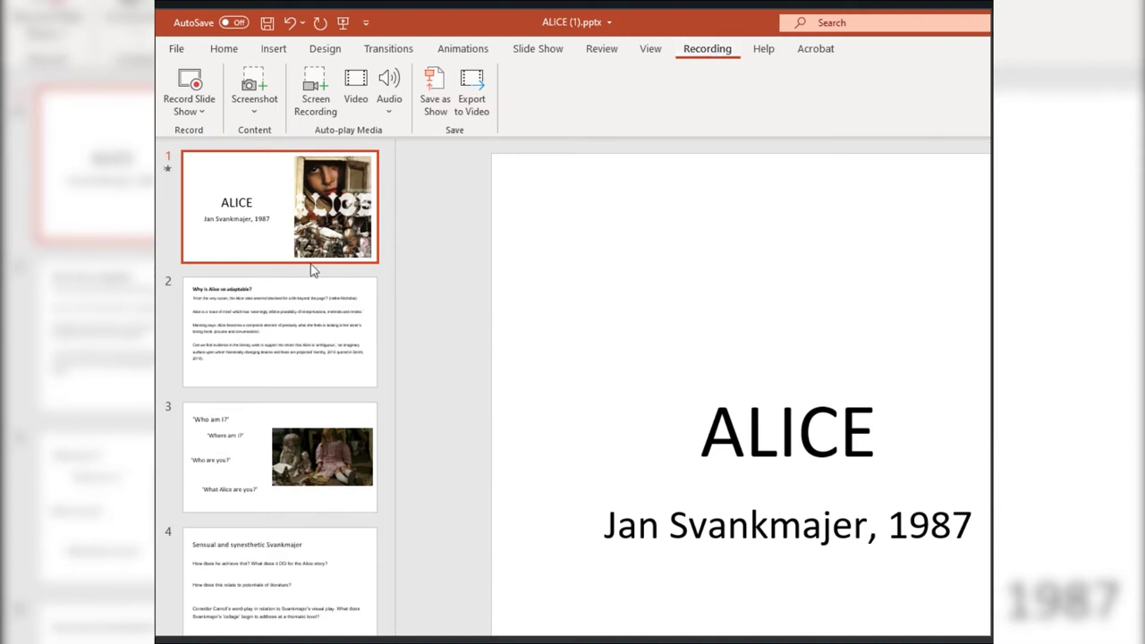
left_click(200, 114)
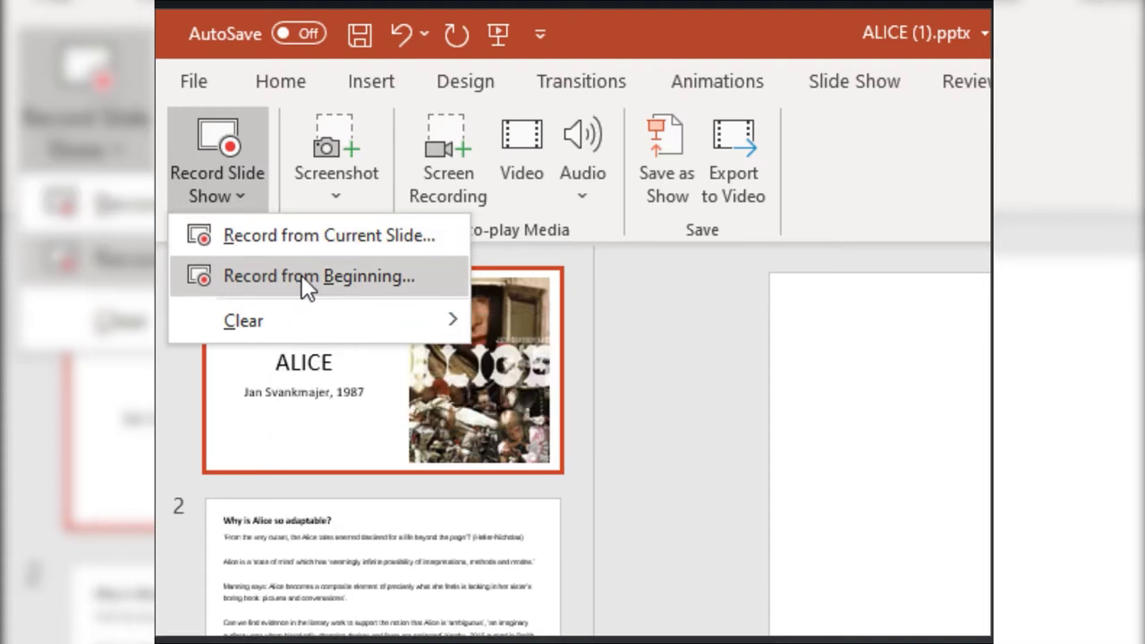
left_click(222, 136)
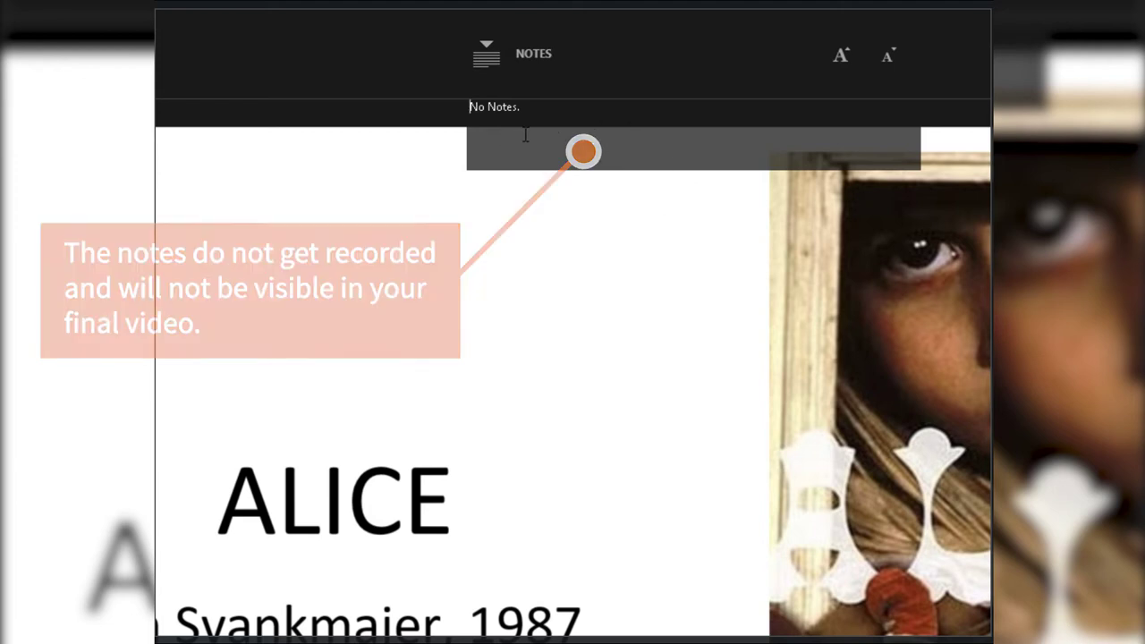
left_click(490, 69)
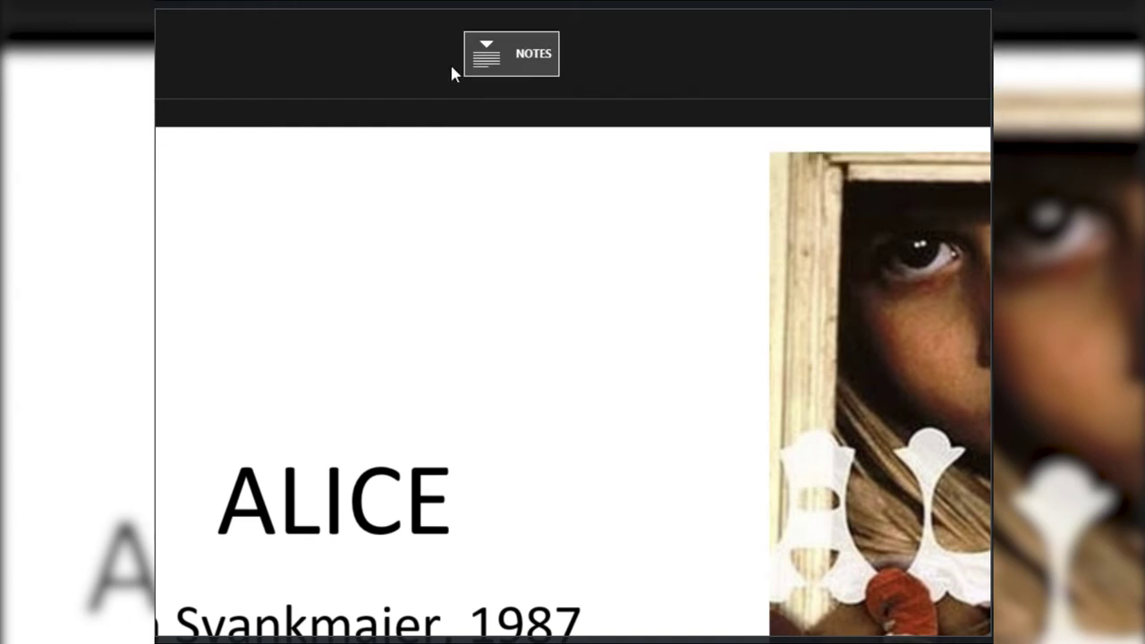
left_click(491, 55)
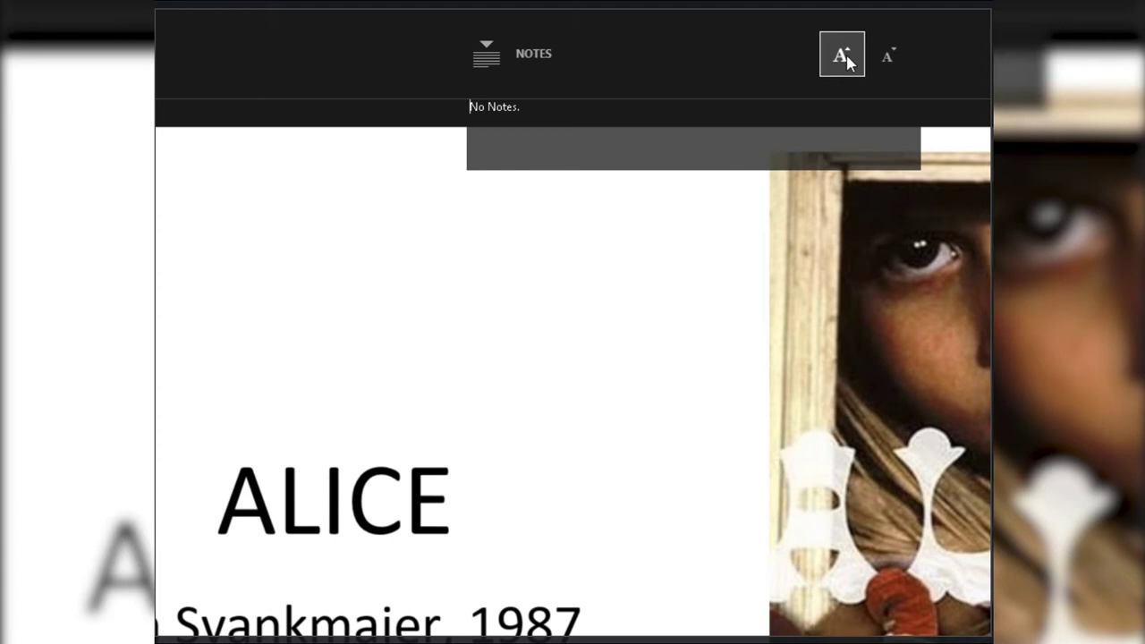
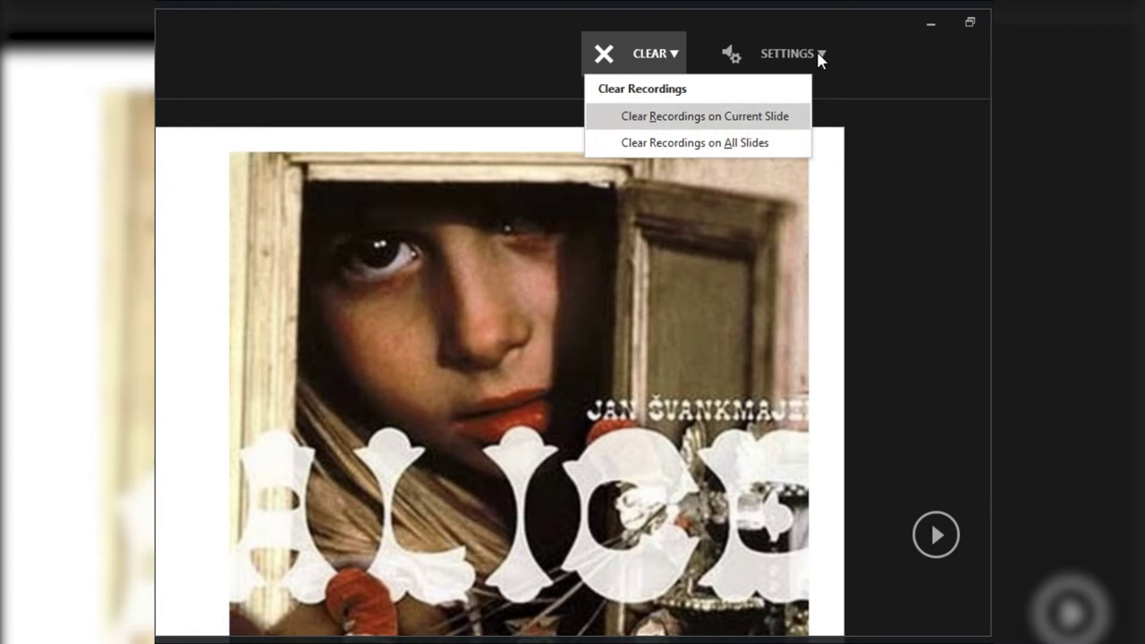
Check which microphone and camera are selected in the recording settings.
left_click(819, 55)
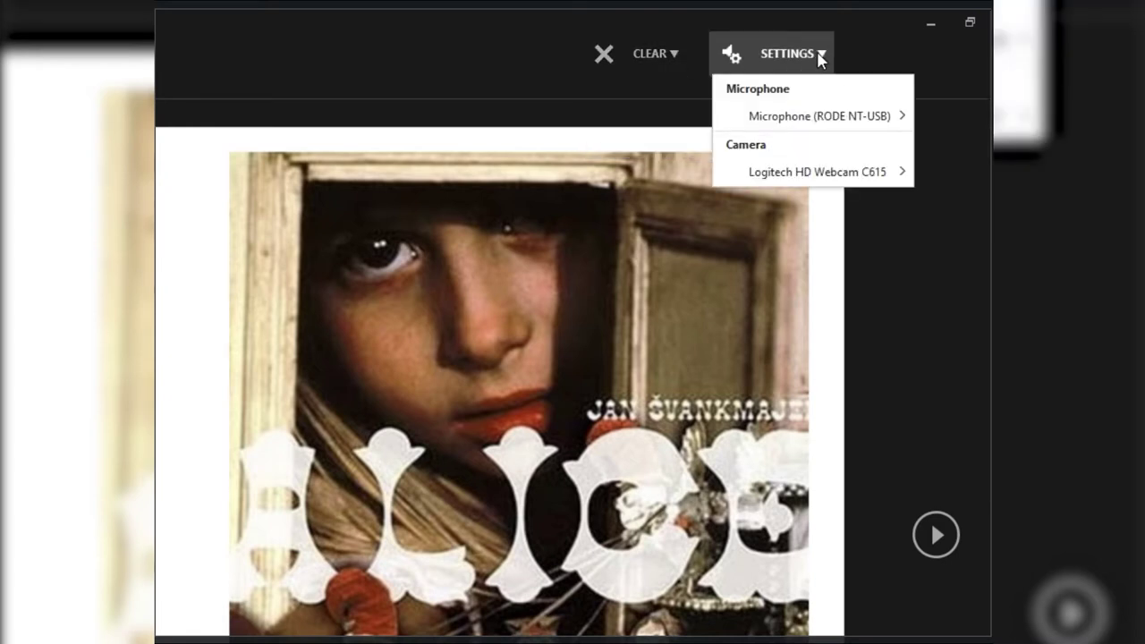
mouse_move(797, 125)
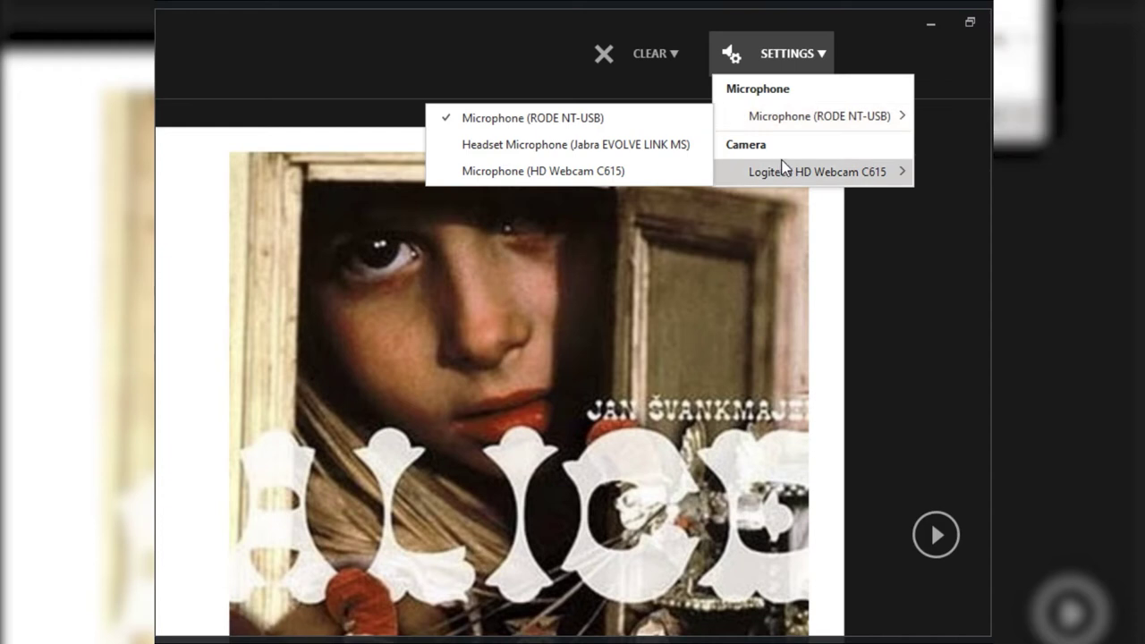
mouse_move(788, 175)
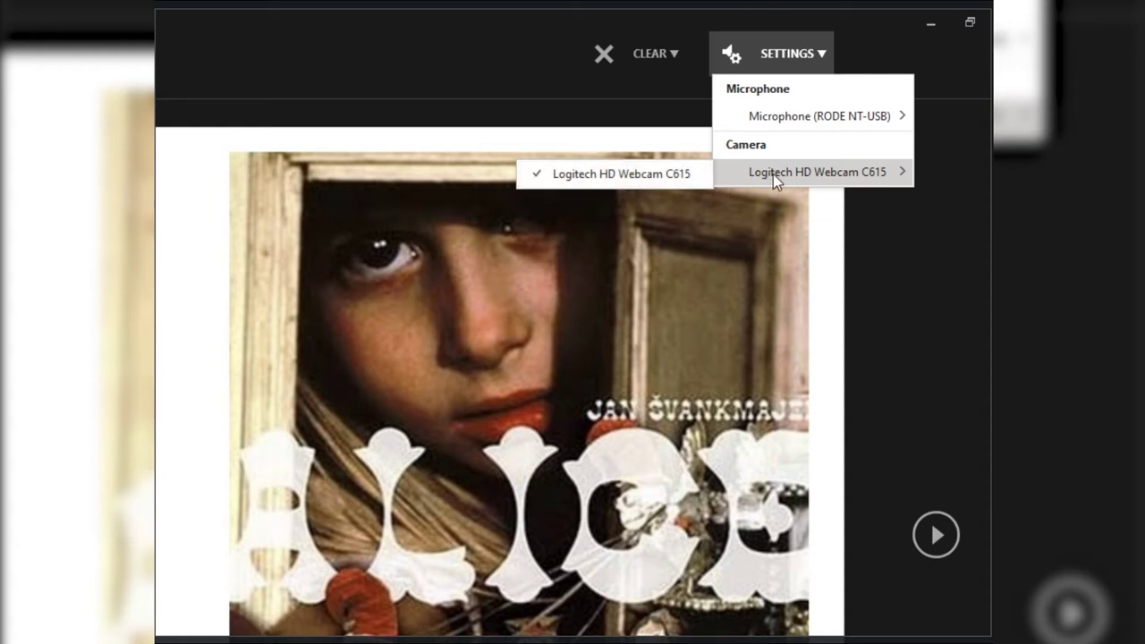
left_click(882, 243)
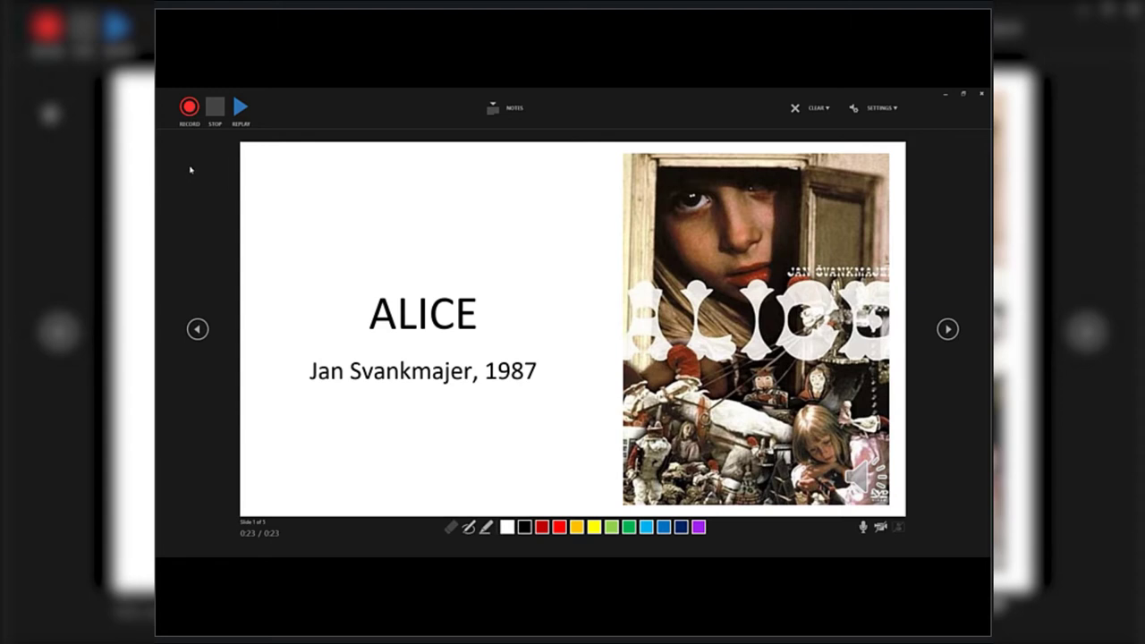
Record the slide show from slide 1 through to slide 3 and select the pen for annotating.
left_click(189, 107)
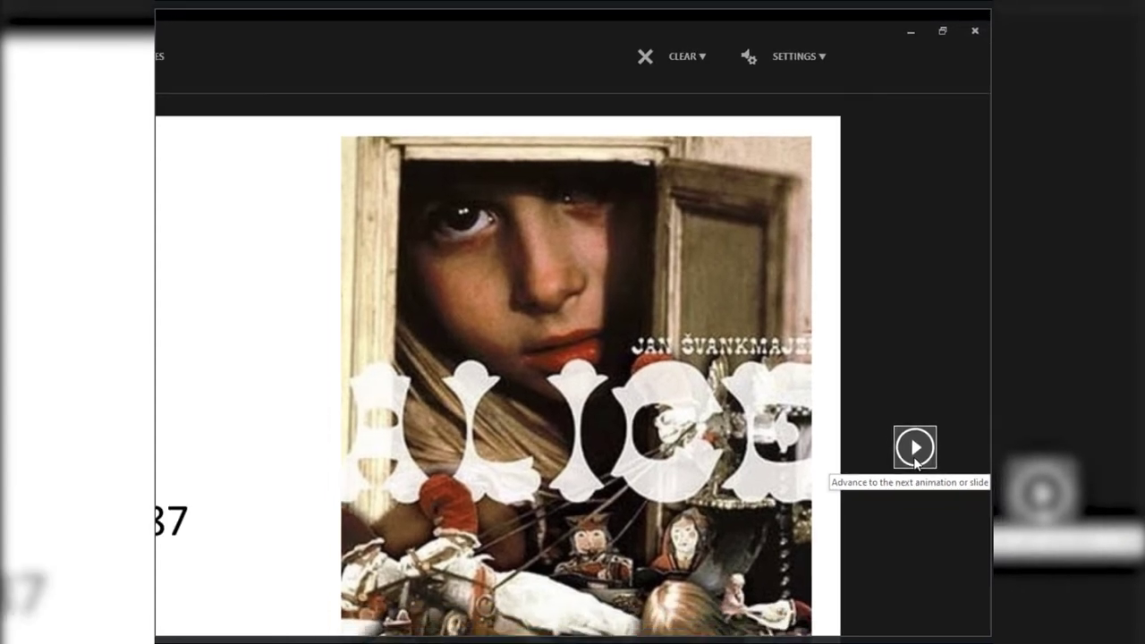
left_click(909, 480)
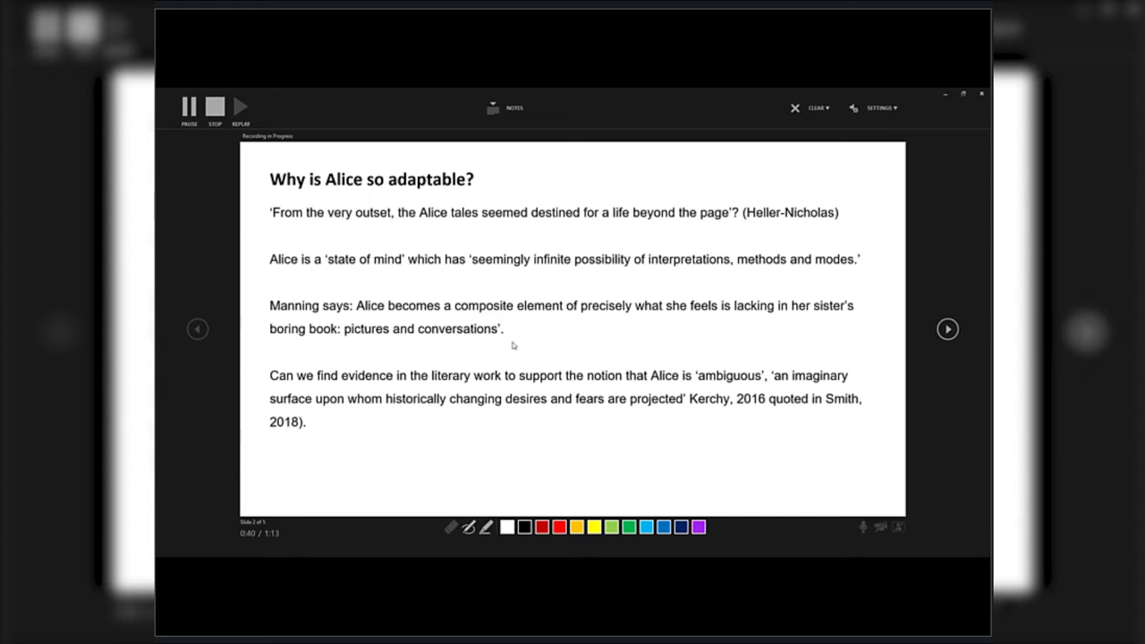
left_click(947, 328)
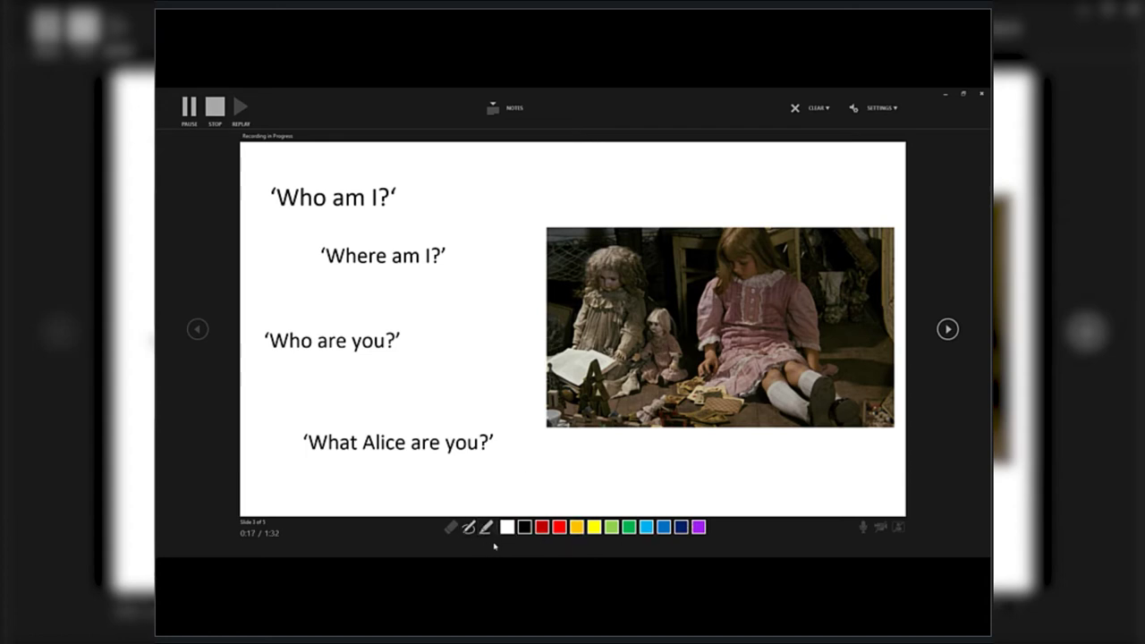
left_click(468, 528)
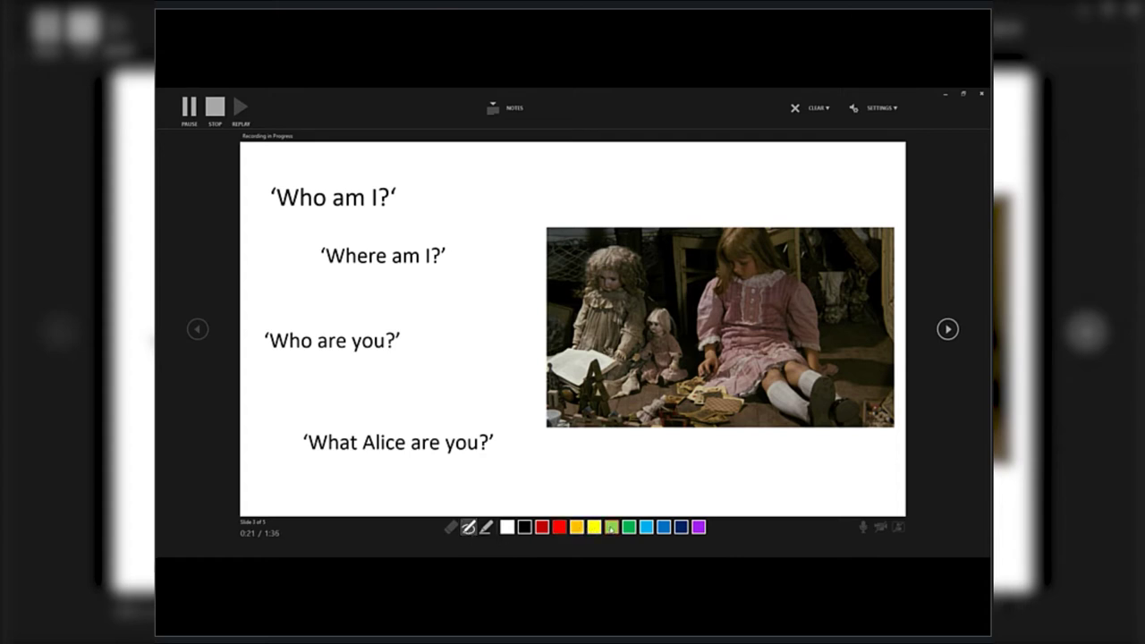
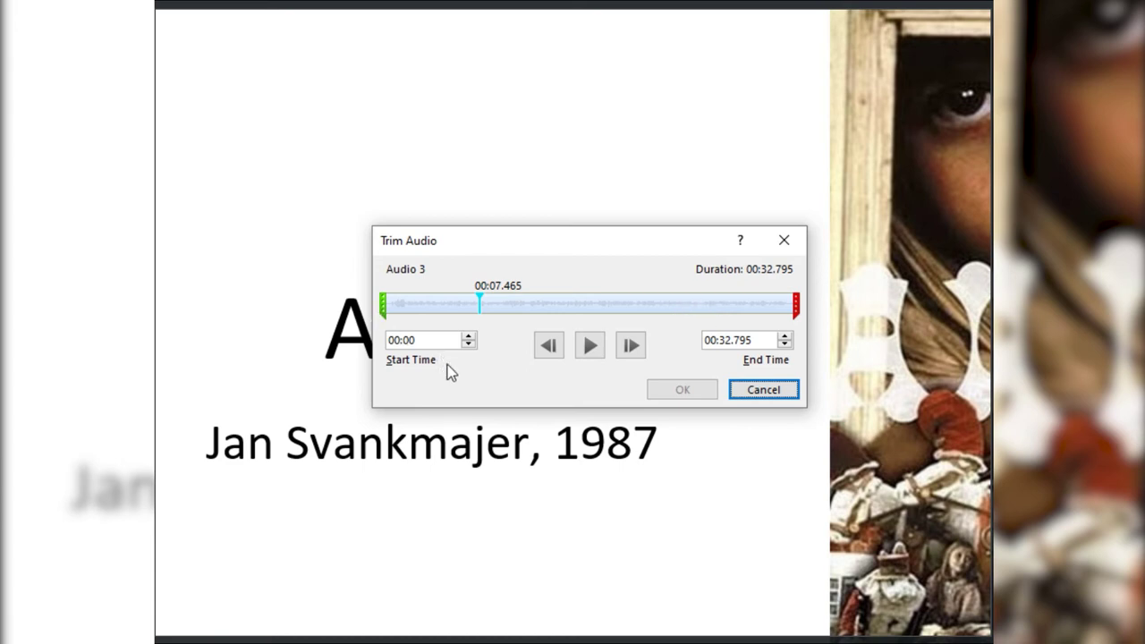
Preview the title slide's audio from the beginning and set its trim start time to 00:00.624.
left_click_drag(481, 299, 384, 313)
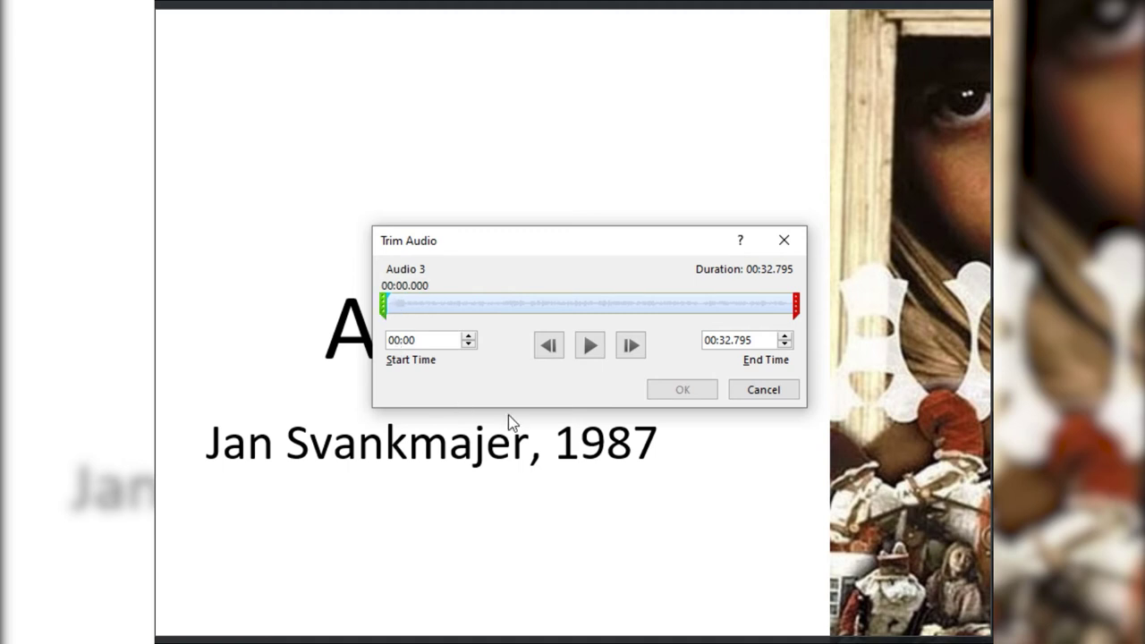
left_click(590, 347)
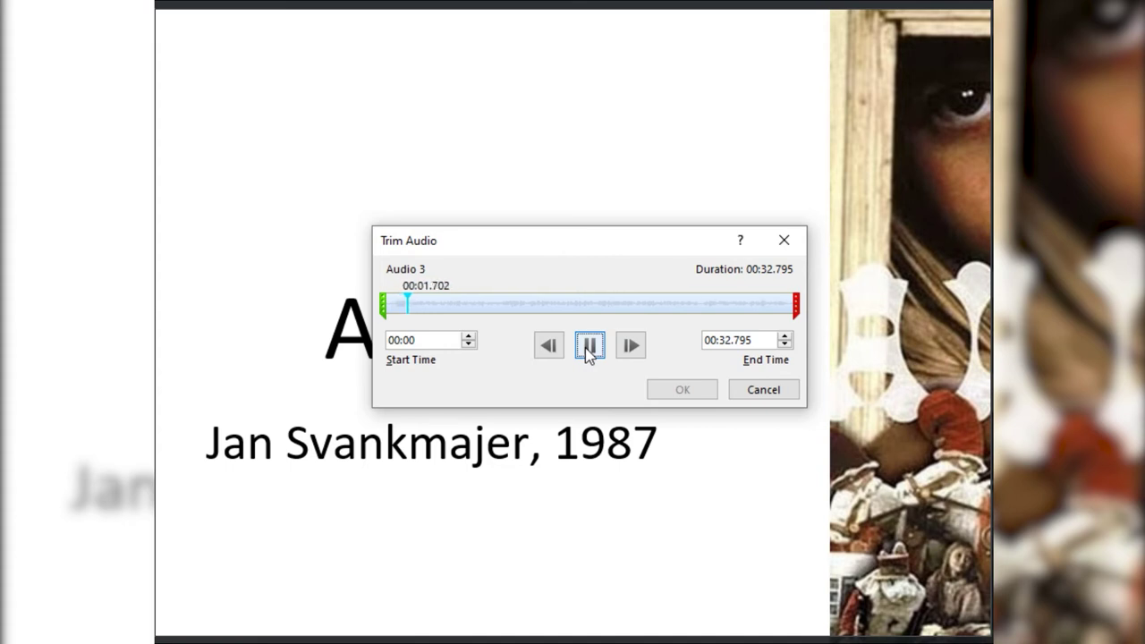
left_click(589, 347)
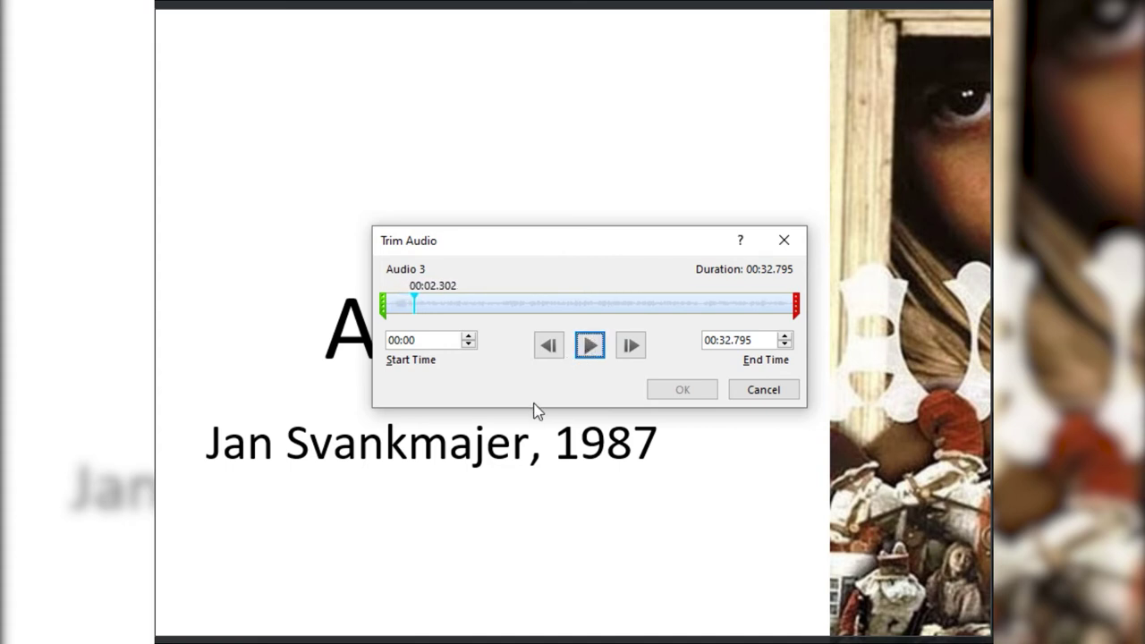
left_click(415, 303)
left_click_drag(402, 303, 393, 312)
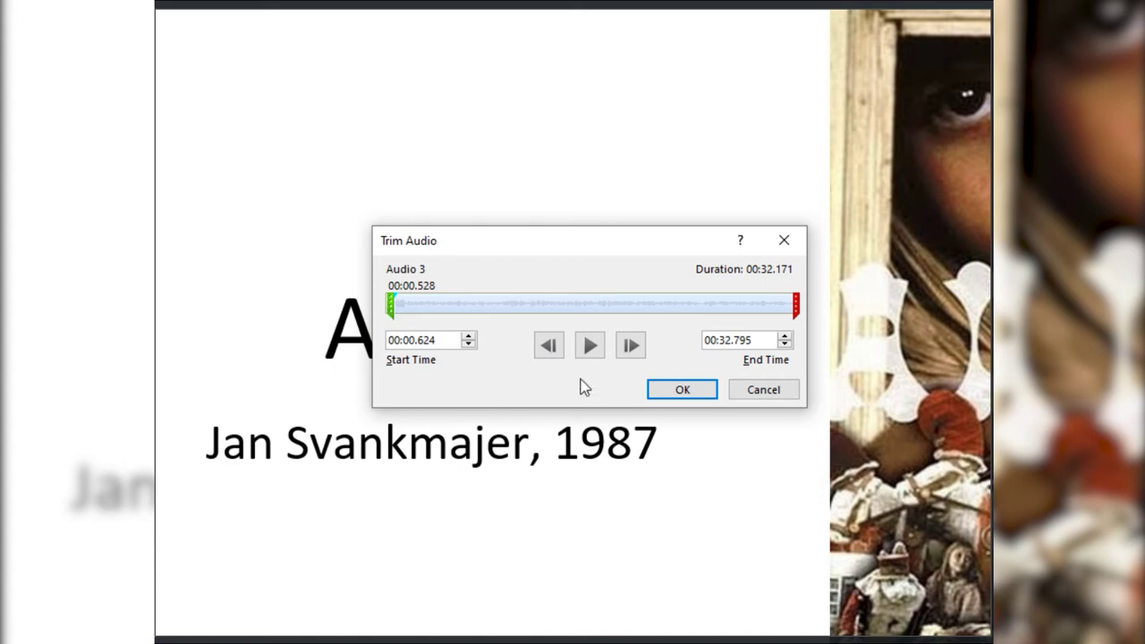
Preview the title slide's trimmed audio at its start and again from about 00:28.635 to the end.
left_click(589, 354)
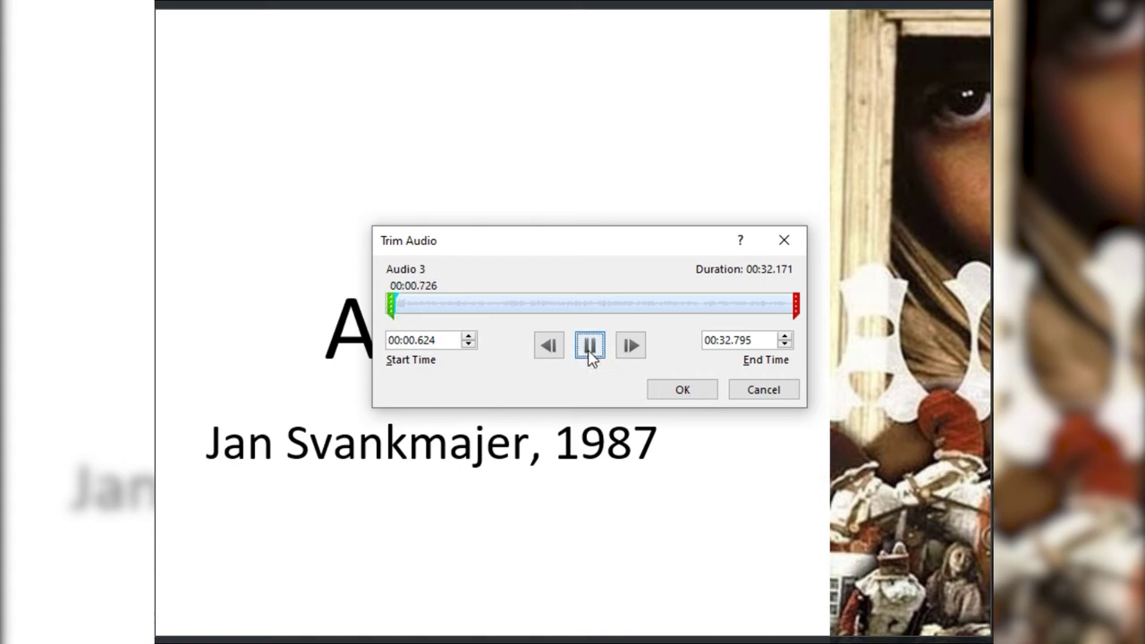
left_click(590, 349)
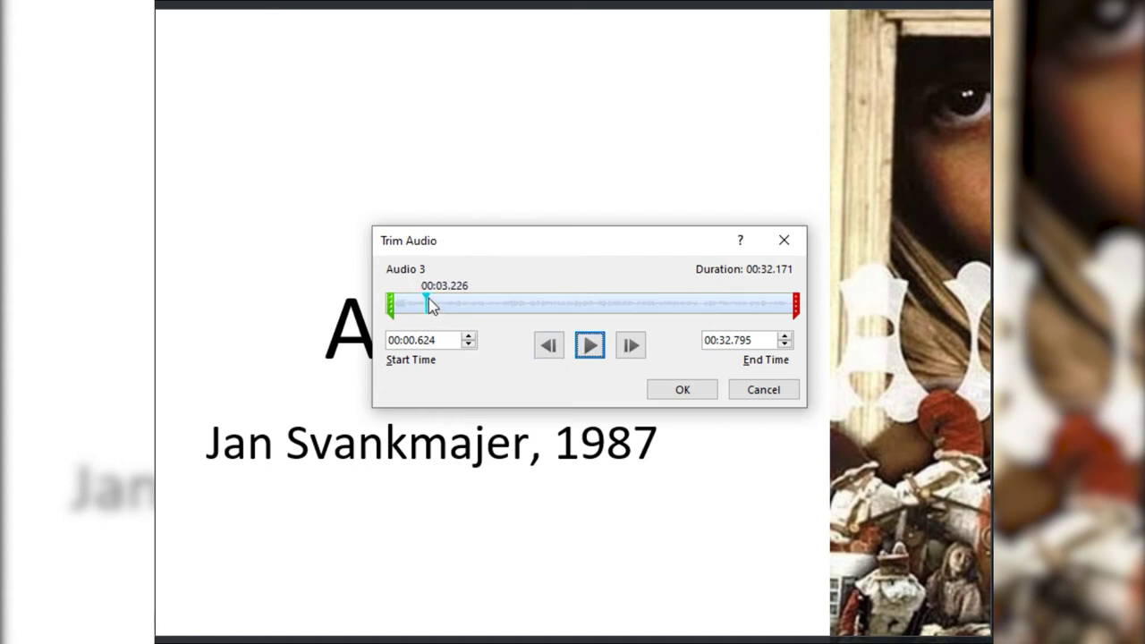
left_click_drag(429, 298, 406, 296)
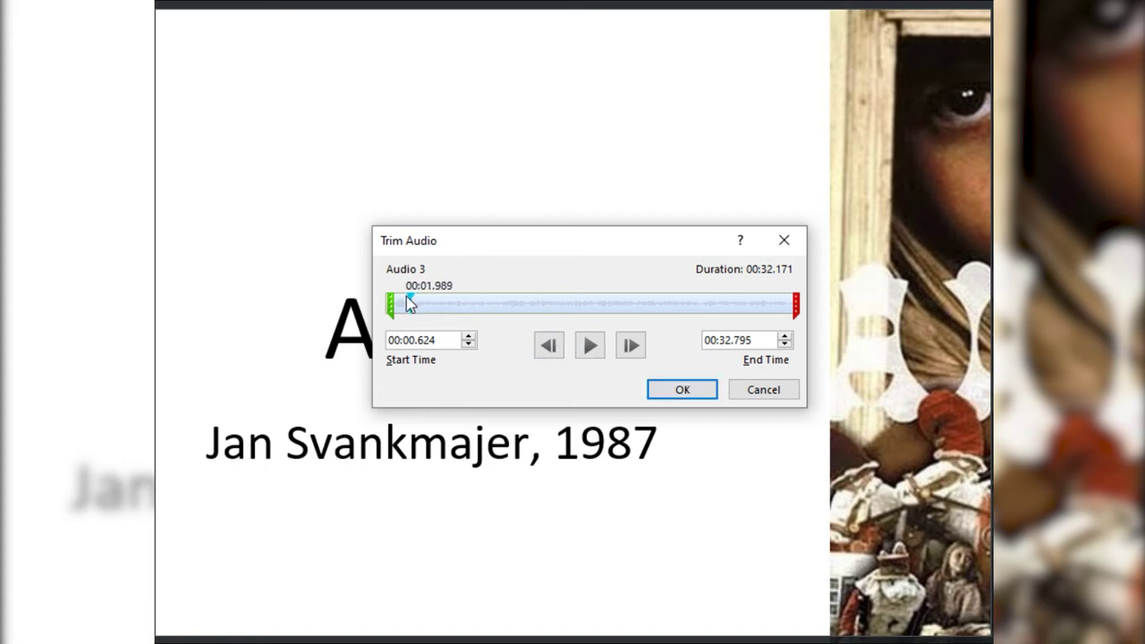
left_click(590, 347)
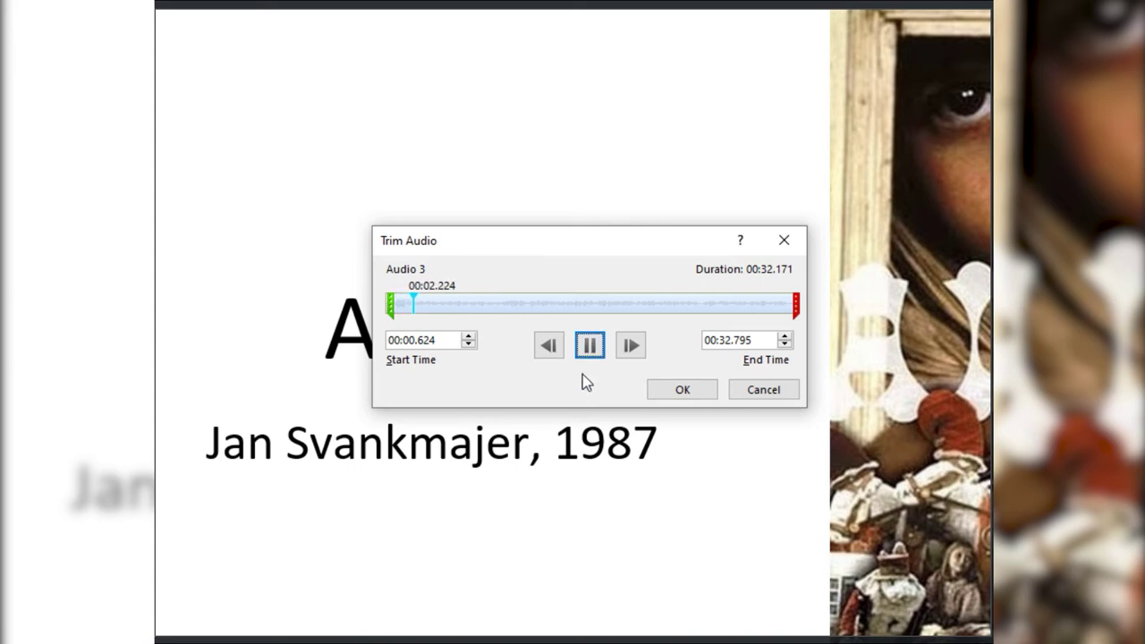
left_click(589, 347)
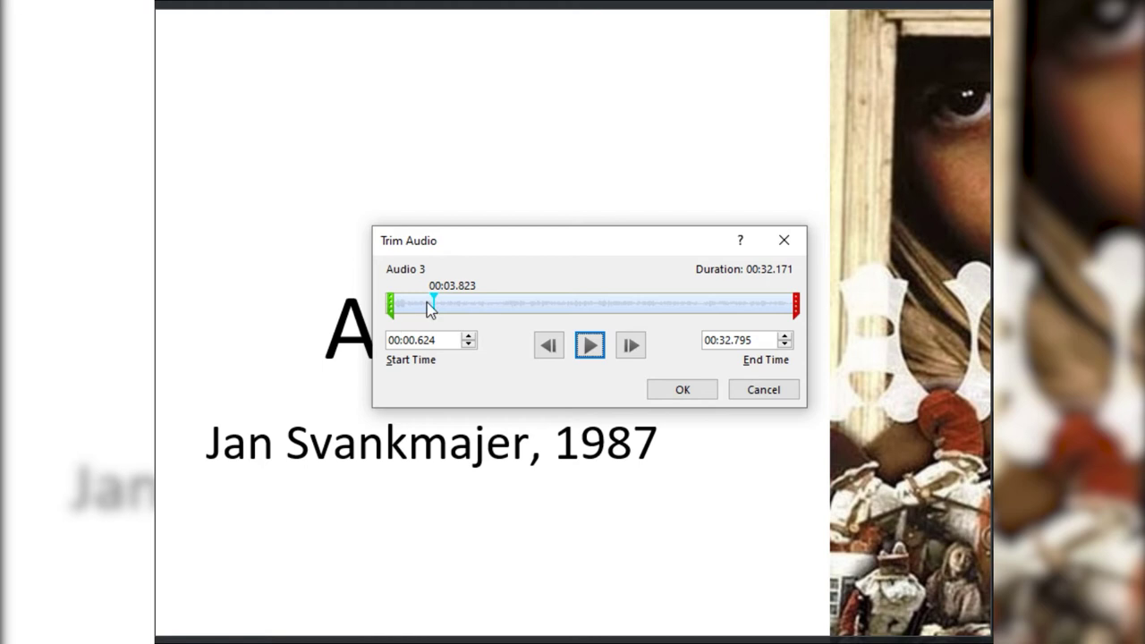
left_click_drag(436, 302, 741, 302)
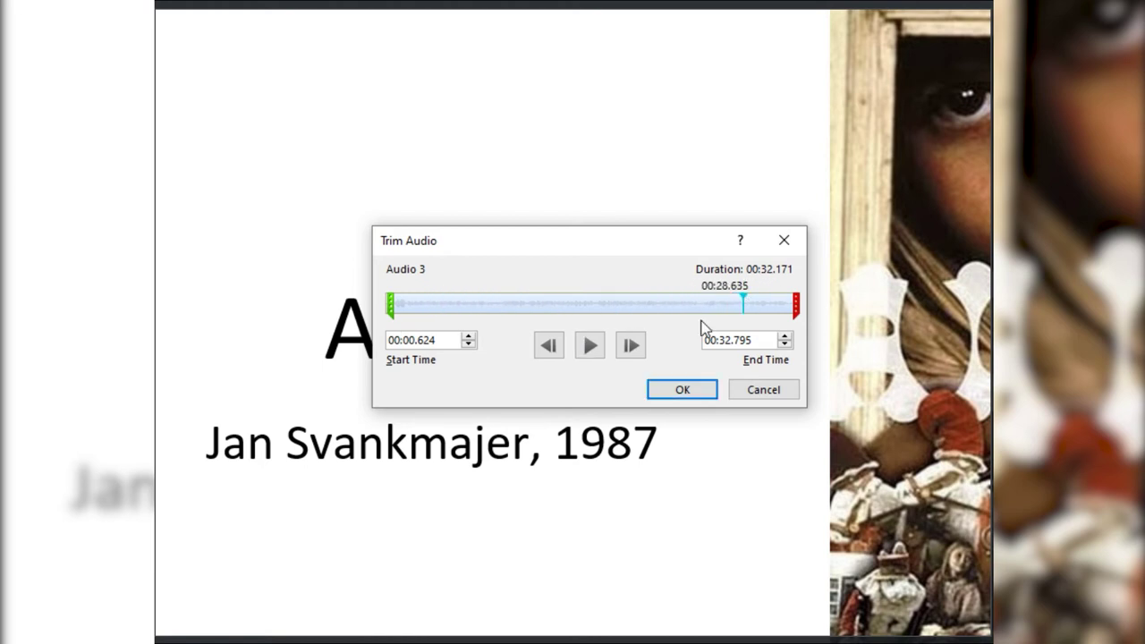
left_click(590, 346)
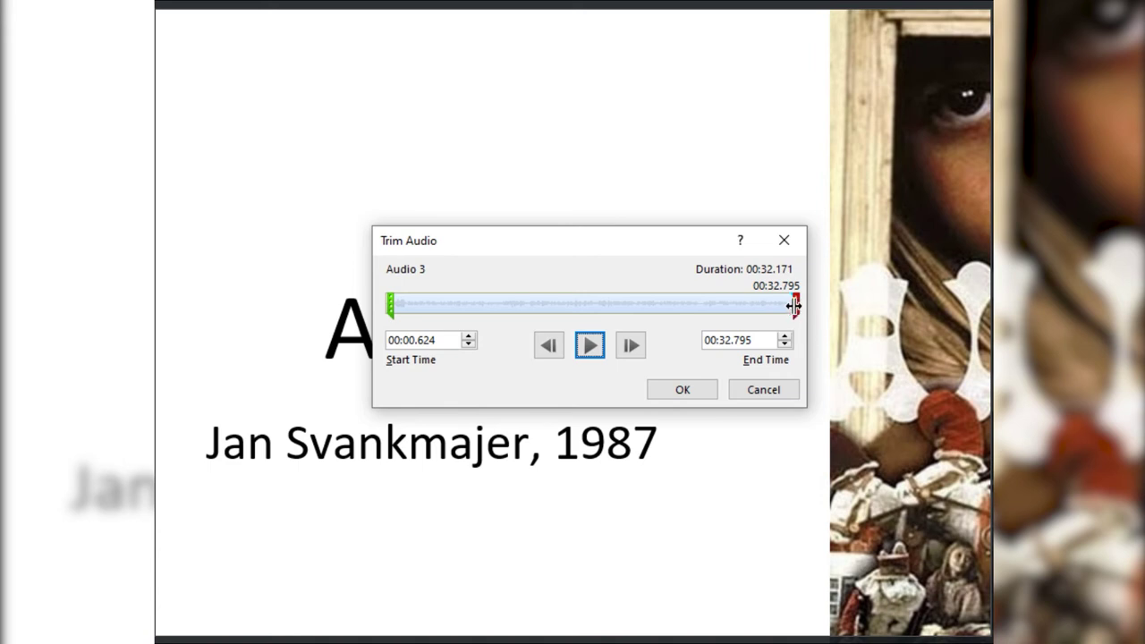
Try an end time of 00:22.523 for the title slide's audio, restore it to 00:32.795 and apply the trim.
left_click_drag(794, 305, 666, 304)
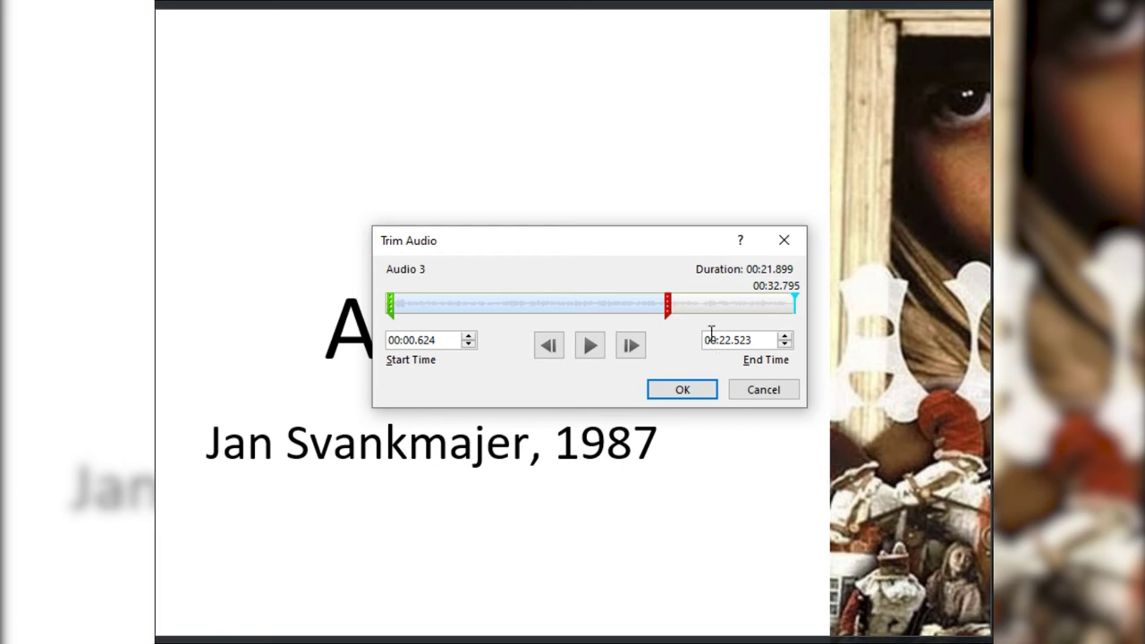
left_click_drag(667, 310, 795, 310)
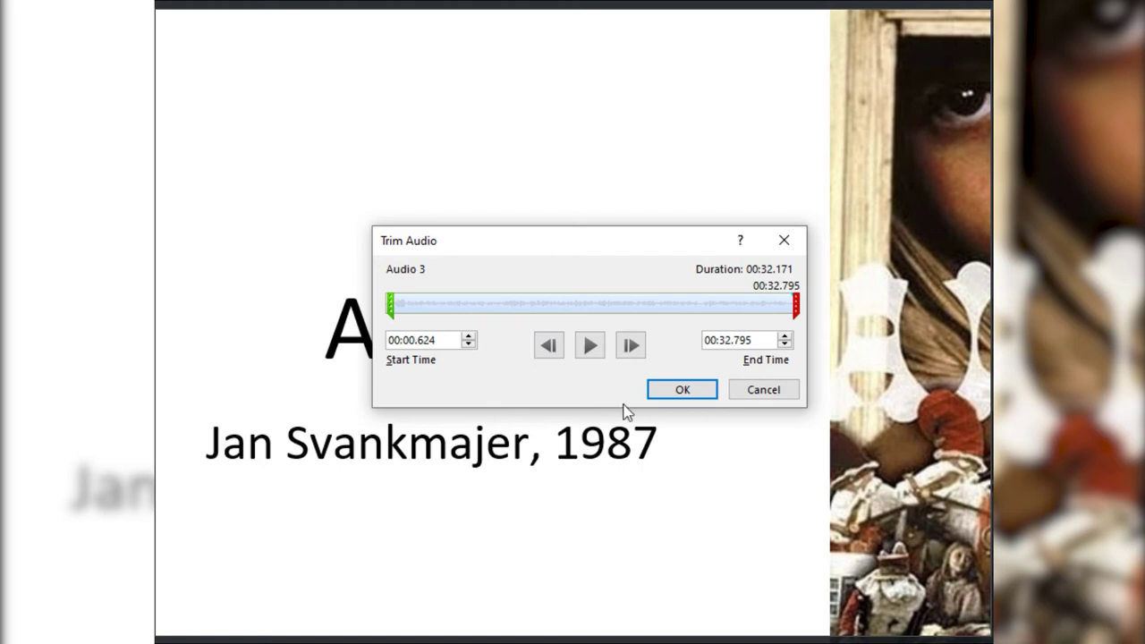
left_click(683, 394)
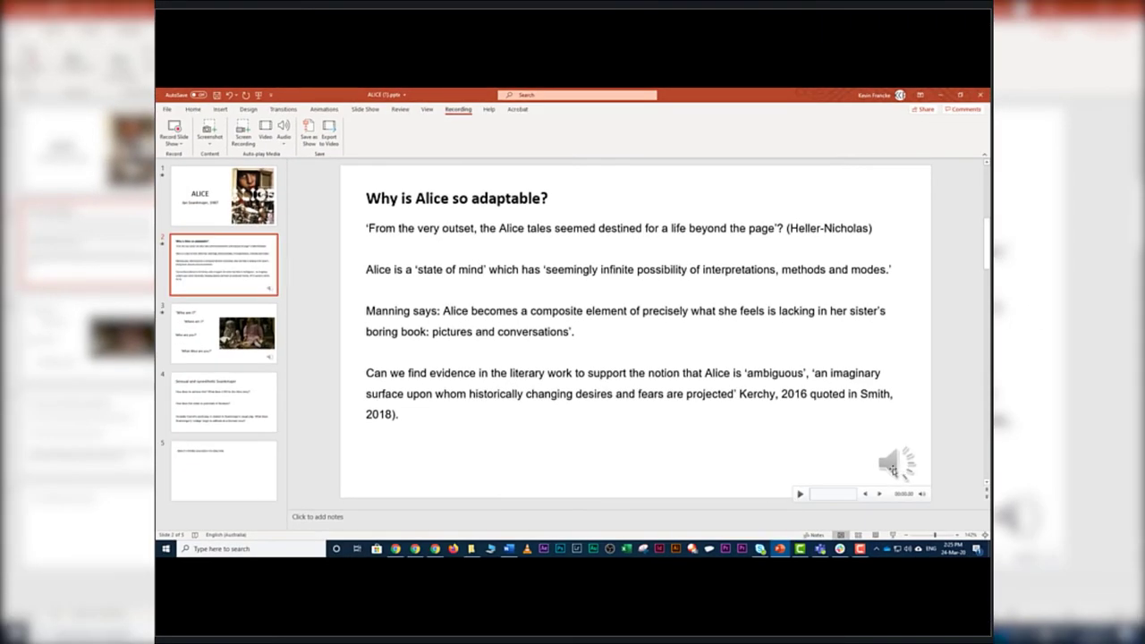
Preview the beginning and end of slide 2's audio in the Trim Audio dialog and close it without trimming.
left_click(892, 472)
right_click(892, 471)
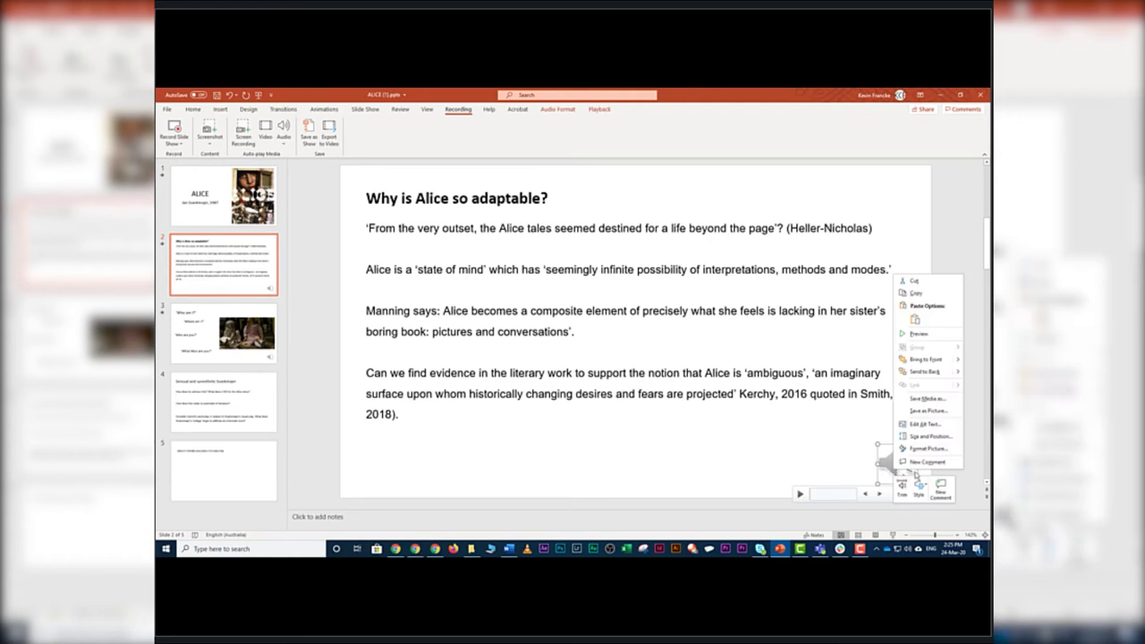
left_click(901, 486)
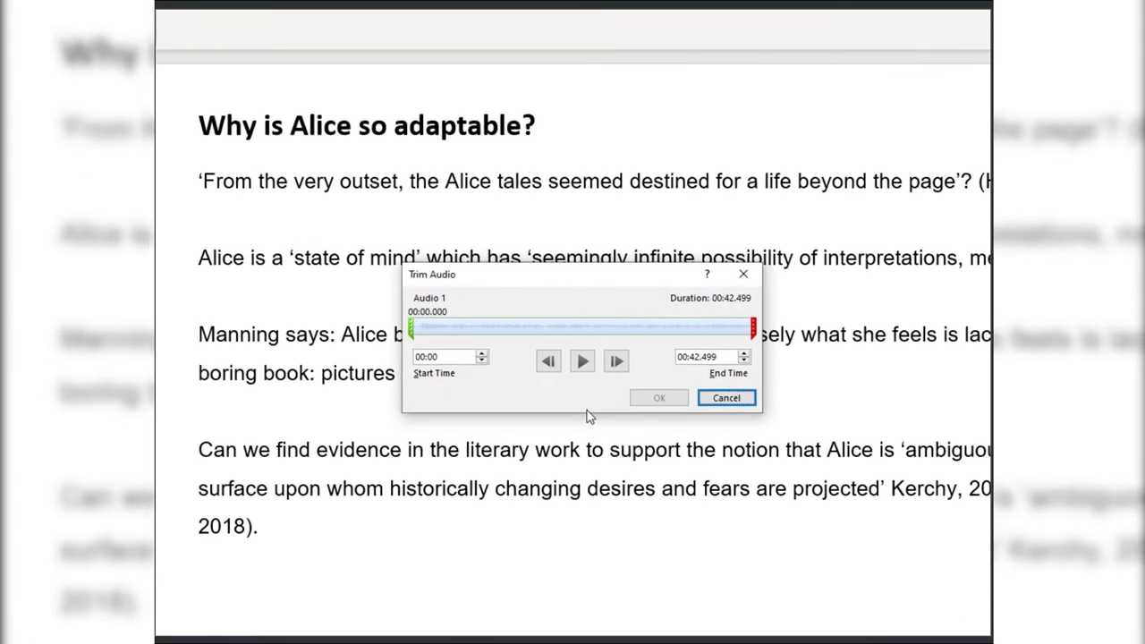
left_click(582, 361)
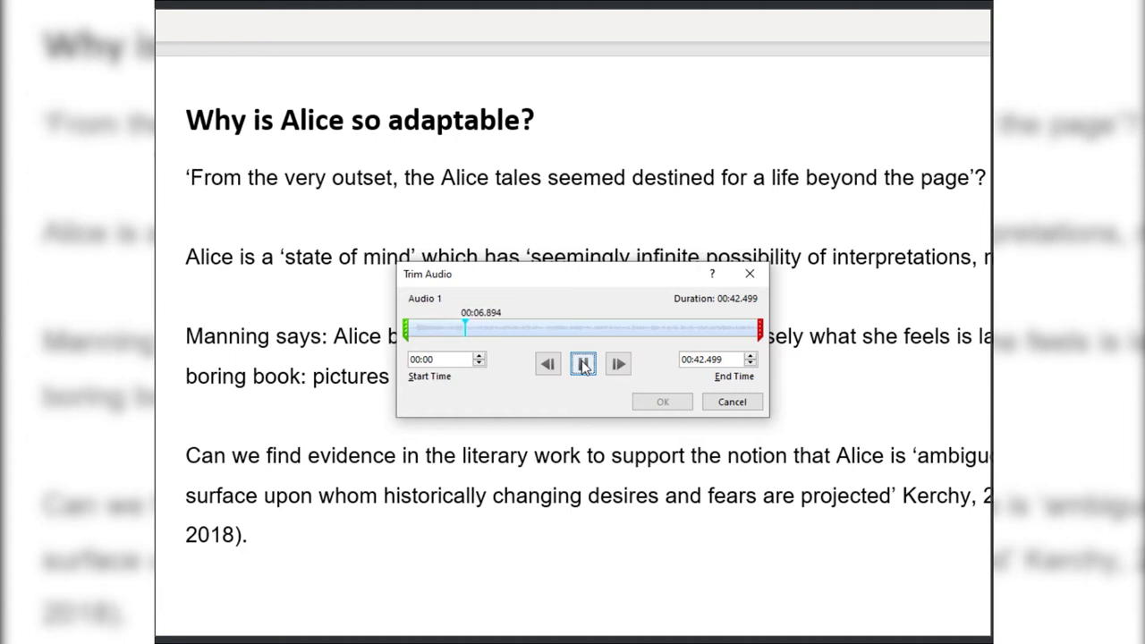
left_click(582, 365)
left_click_drag(469, 321, 746, 328)
left_click(582, 365)
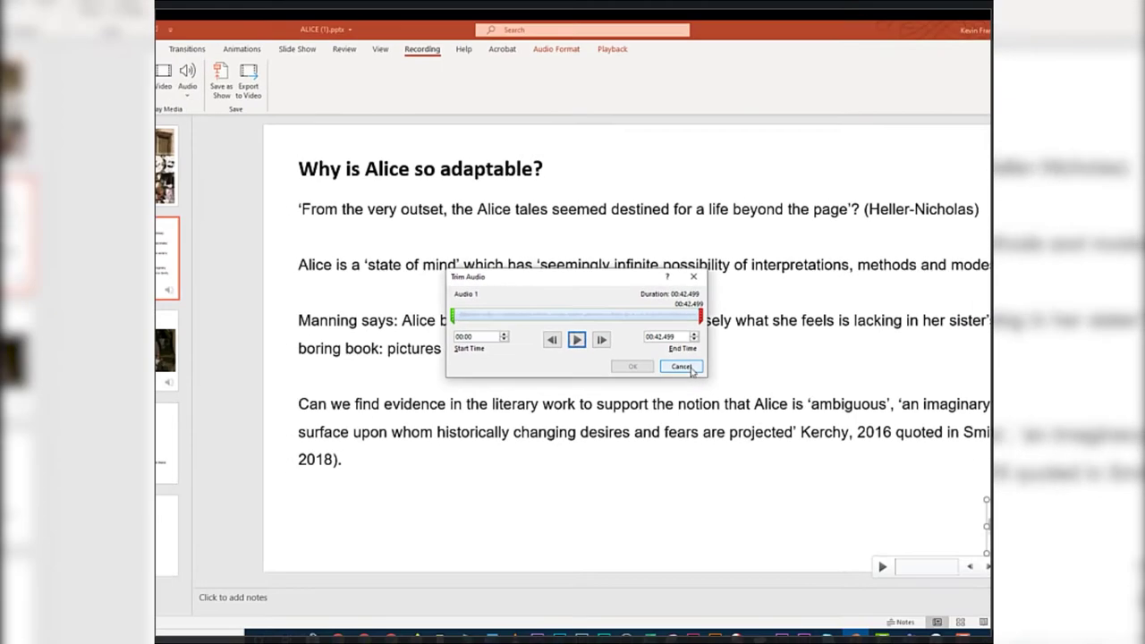
left_click(745, 408)
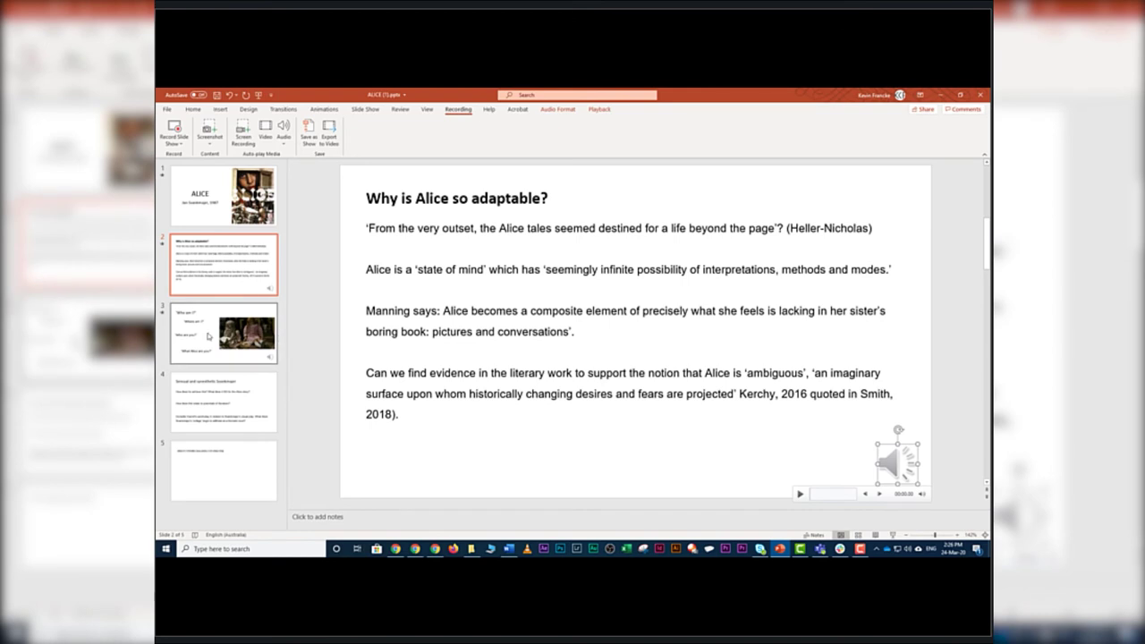
Open Trim Audio for the recording on slide 3 and preview its opening seconds twice.
left_click(274, 337)
left_click(890, 472)
right_click(892, 469)
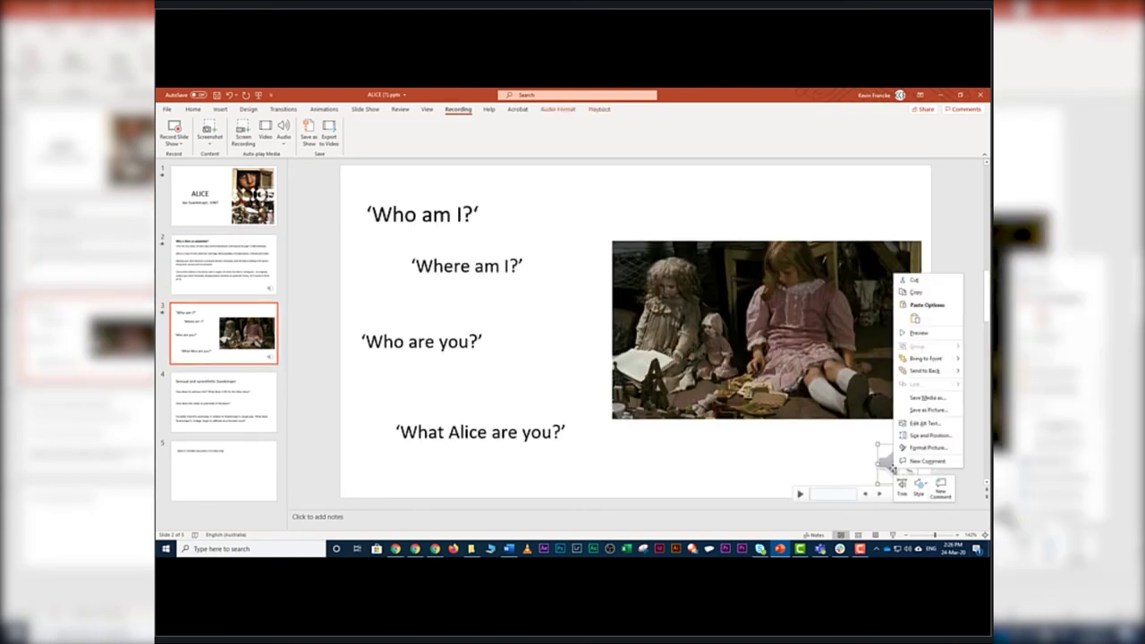
left_click(902, 489)
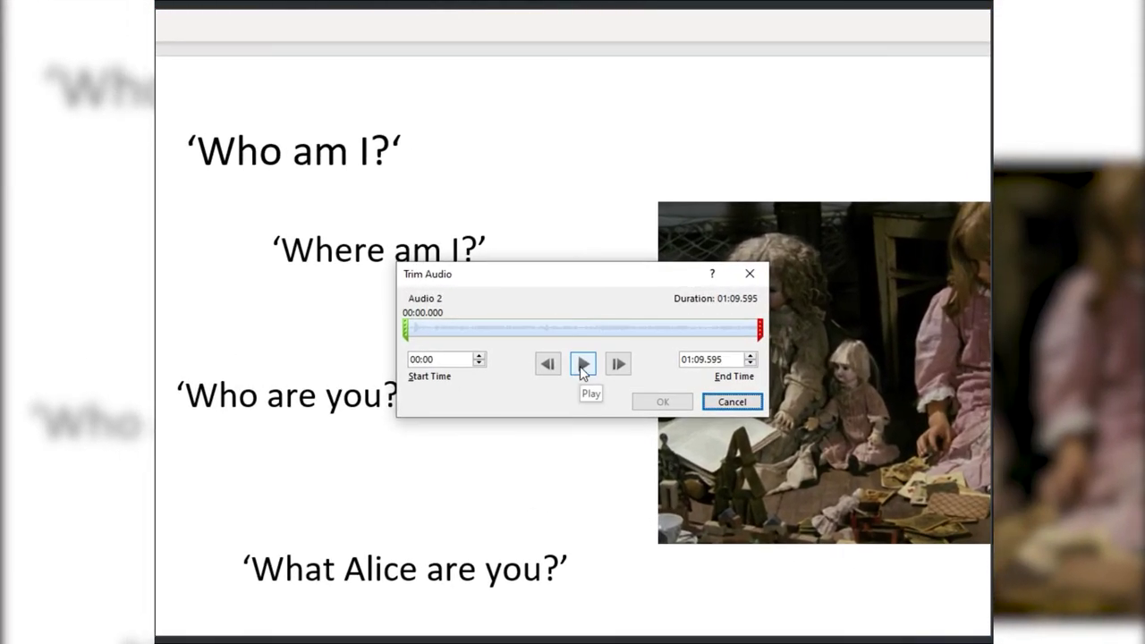
left_click(582, 363)
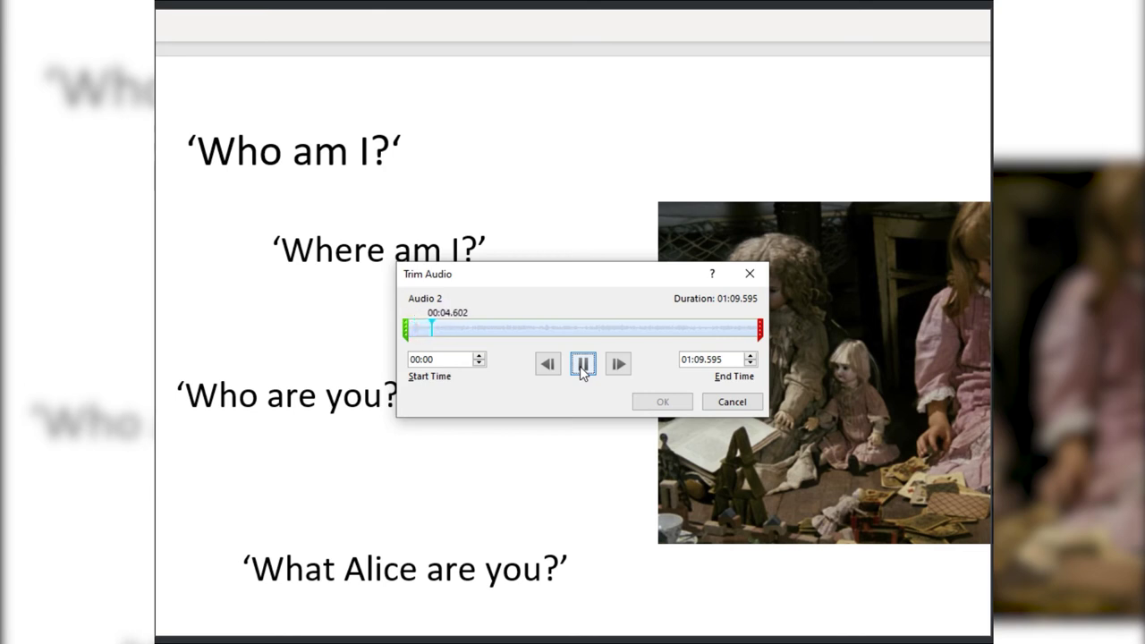
left_click(580, 366)
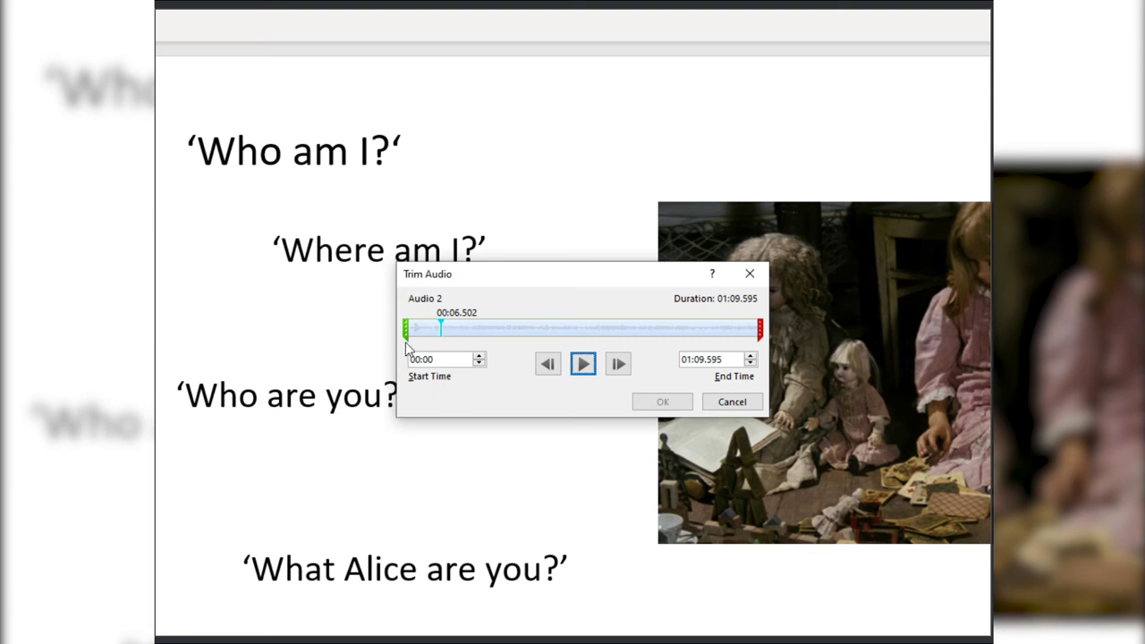
left_click_drag(440, 328, 412, 329)
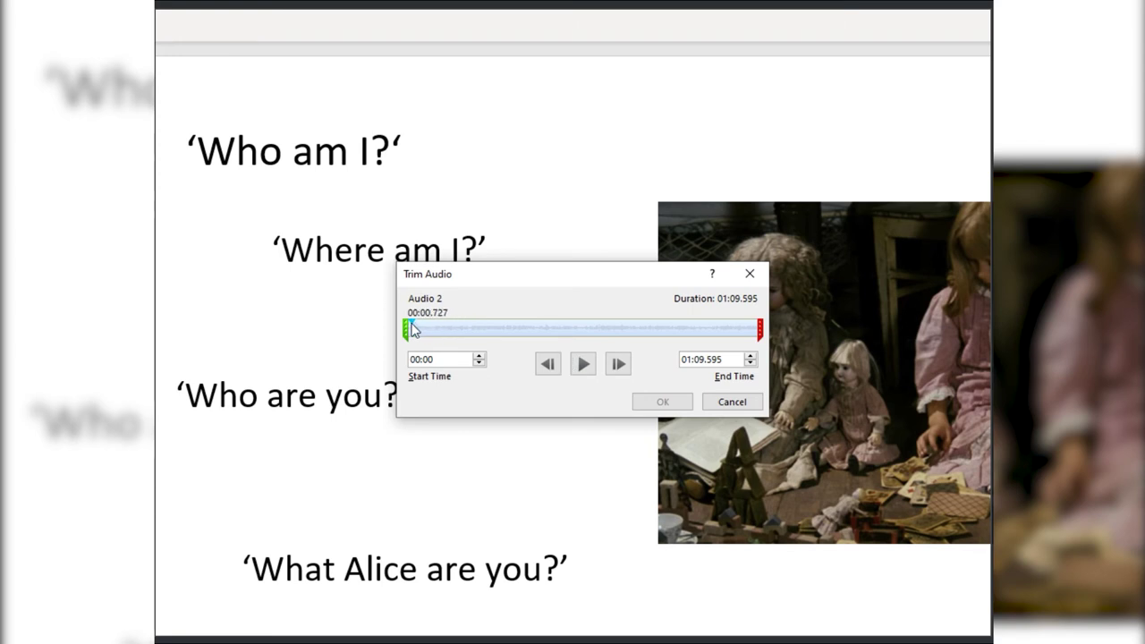
left_click(583, 374)
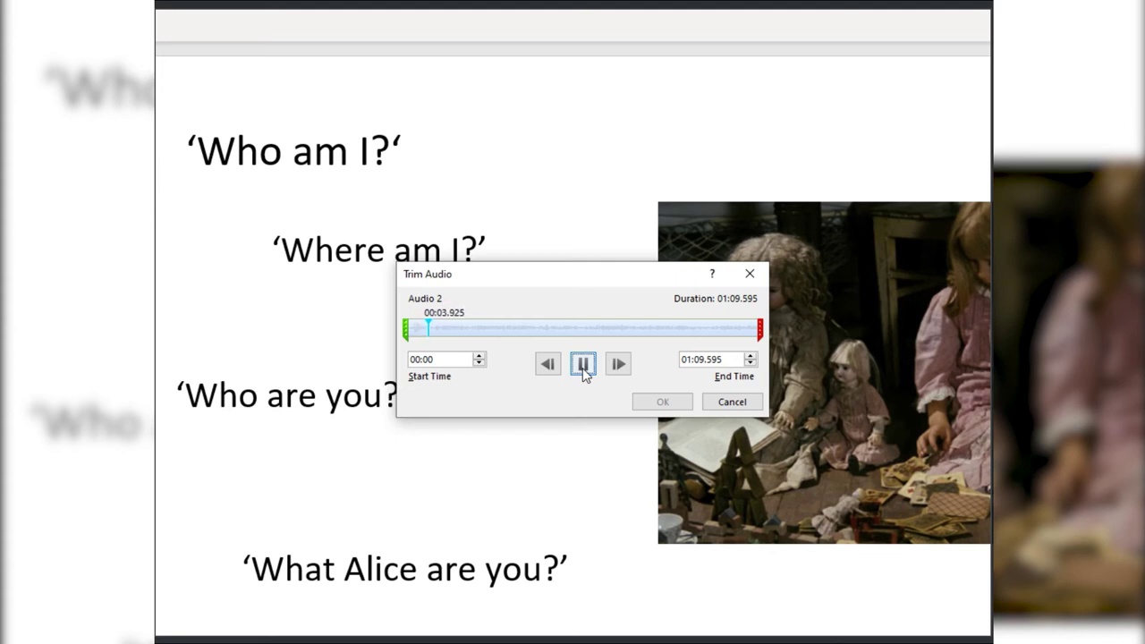
left_click(582, 367)
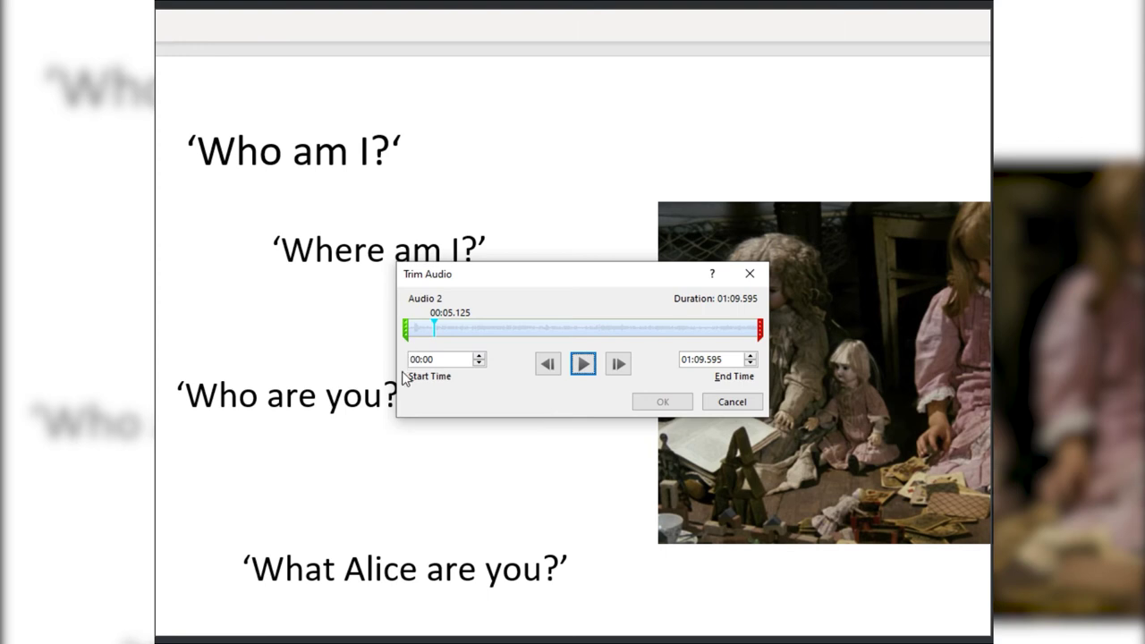
Set the trim start of slide 3's audio to 00:04.314, refine it to 00:04.812, and preview the new opening.
left_click_drag(407, 332, 431, 329)
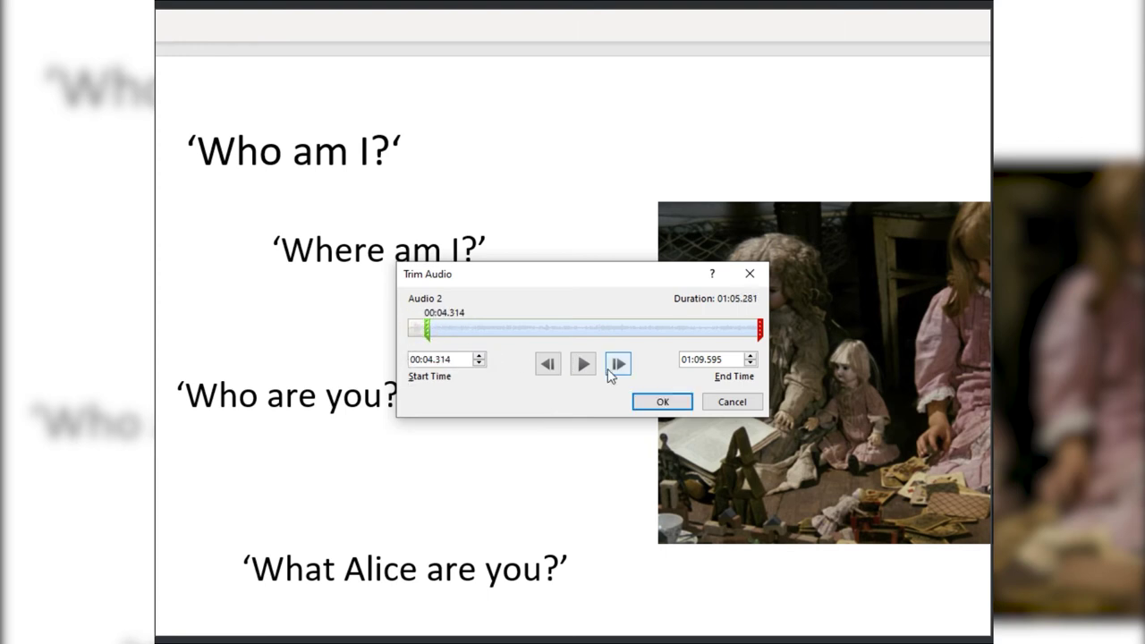
left_click(583, 367)
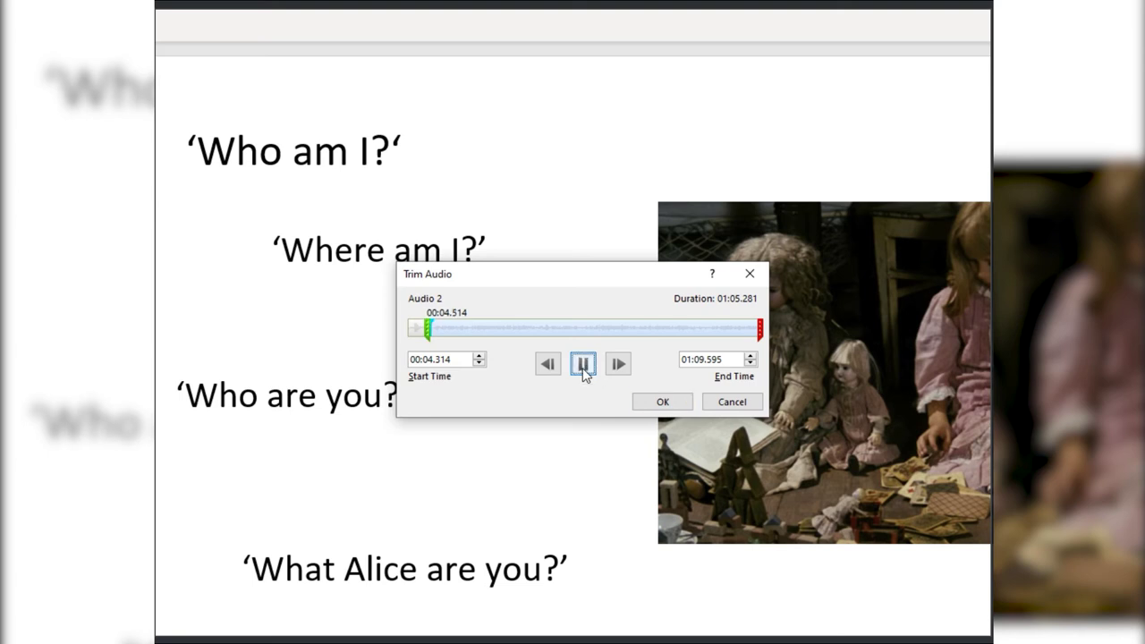
left_click(582, 364)
left_click_drag(429, 330, 432, 330)
left_click(583, 364)
left_click(583, 373)
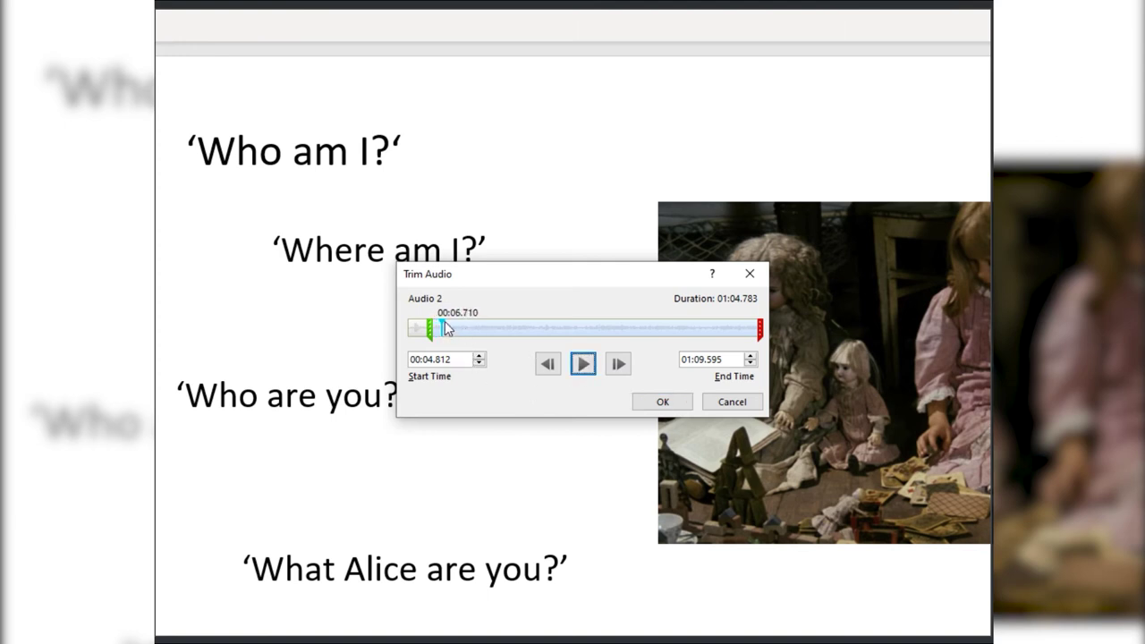
left_click_drag(444, 327, 435, 328)
left_click(584, 365)
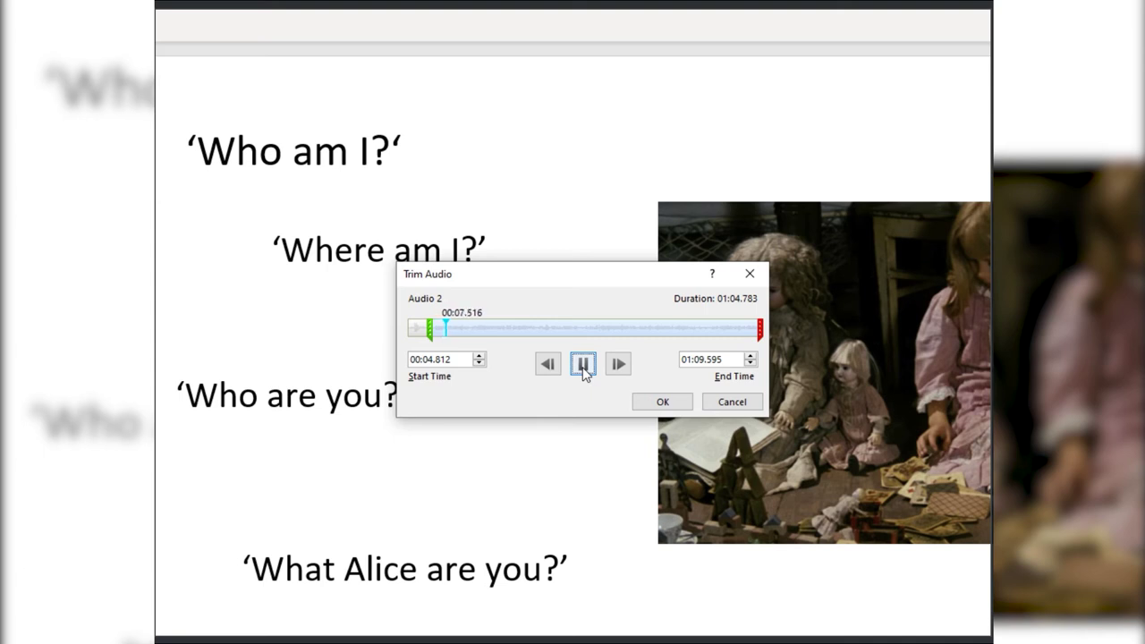
left_click(583, 372)
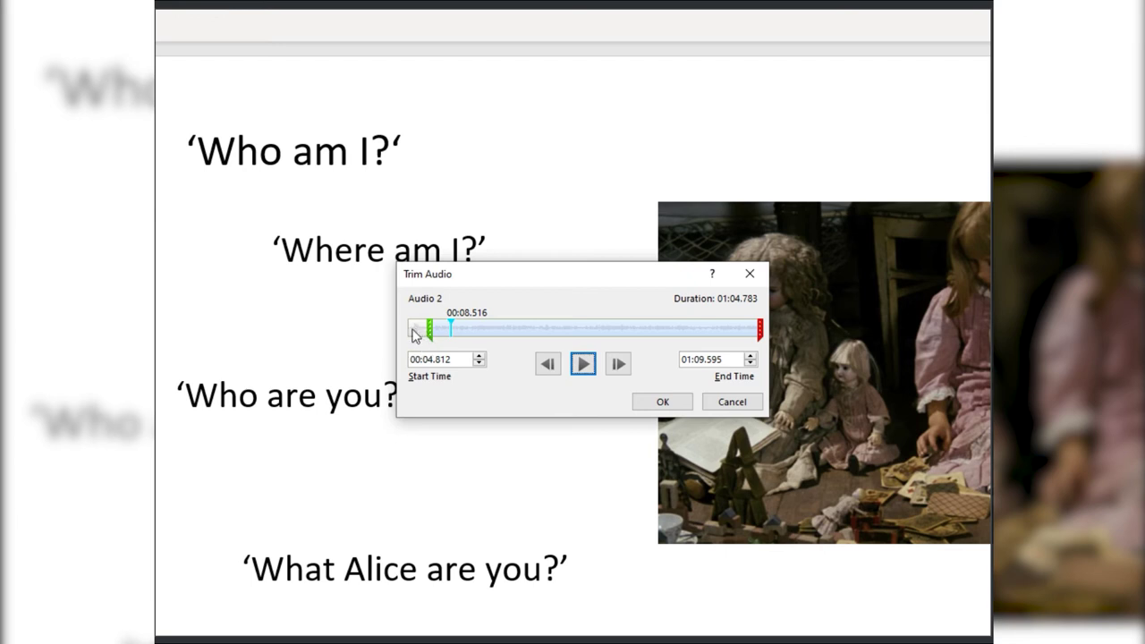
Preview the end of slide 3's audio from about 01:03.298 and apply the trim.
left_click(727, 333)
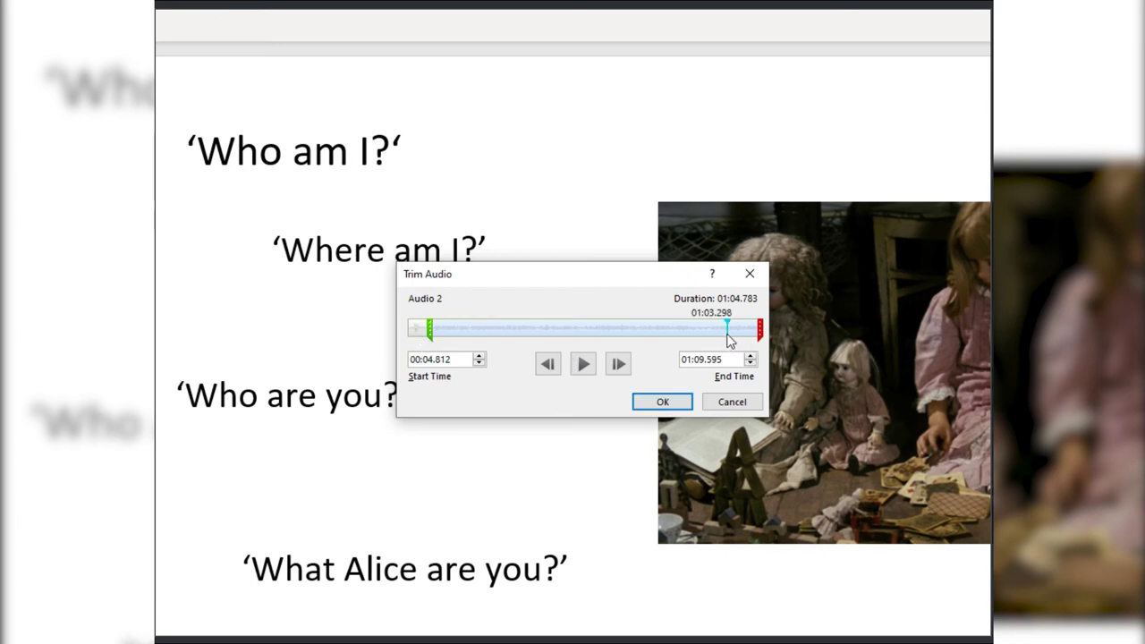
left_click(584, 372)
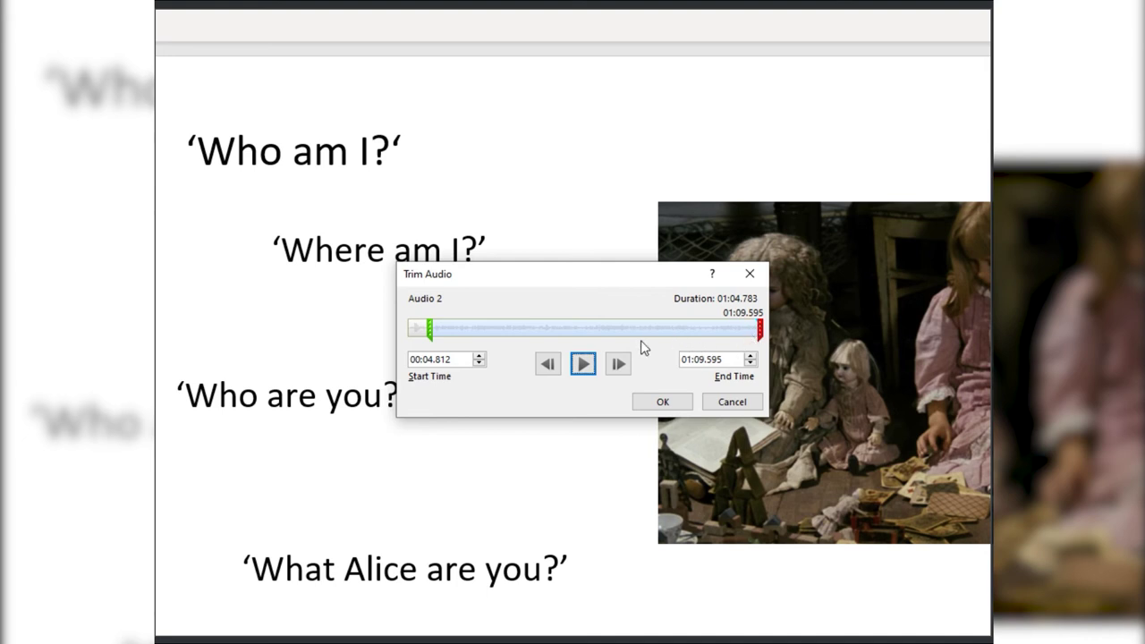
left_click(662, 403)
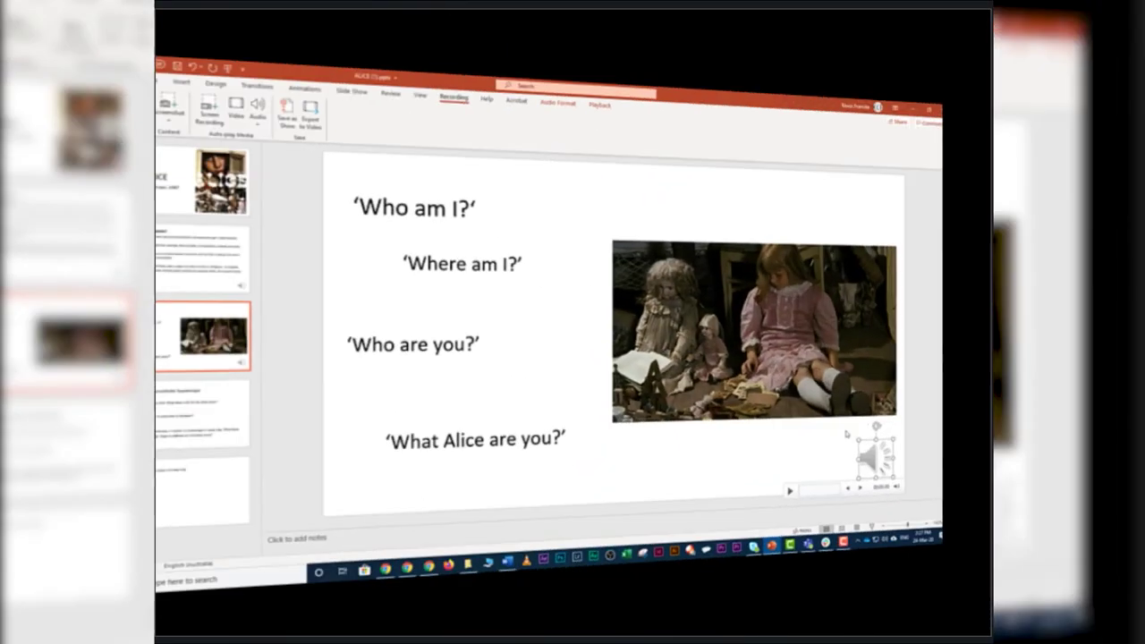